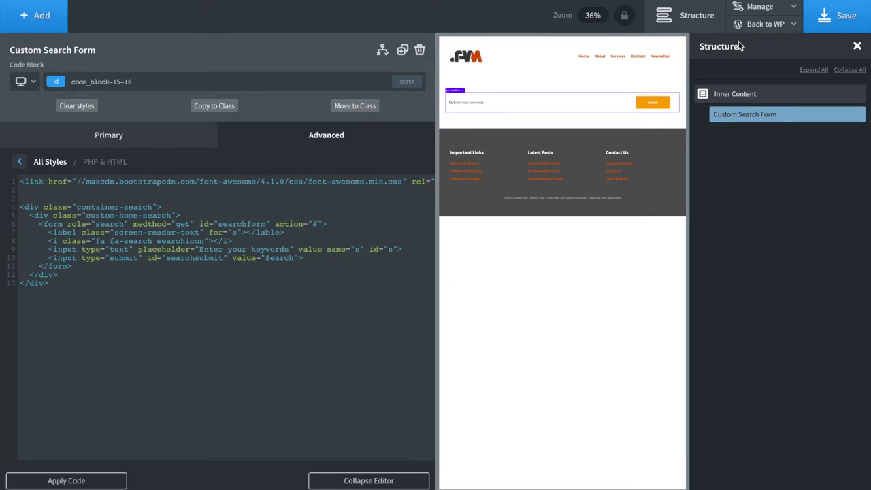
# Save the page and open its frontend view in a separate tab
pyautogui.click(823, 16)
pyautogui.moveTo(793, 27)
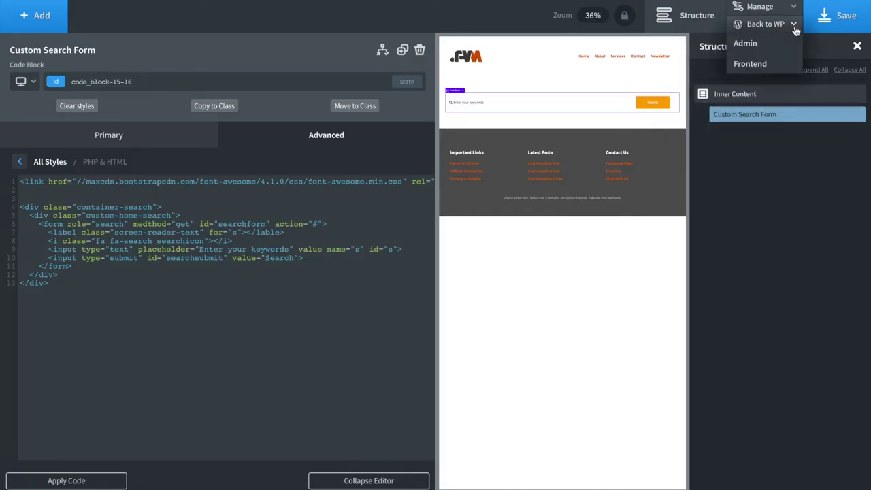
pyautogui.rightClick(753, 63)
pyautogui.click(680, 67)
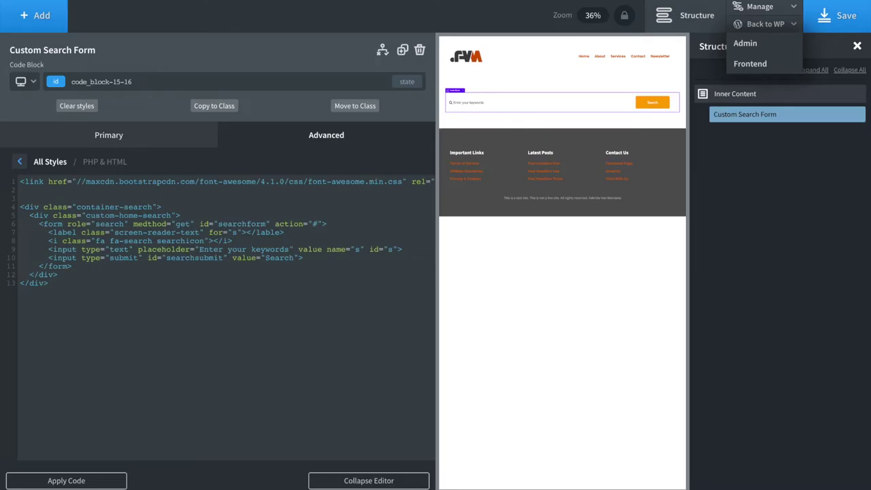
# Paste the copied custom home search CSS into the Custom Search Form code block's stylesheet and save the page
pyautogui.click(109, 138)
pyautogui.click(86, 250)
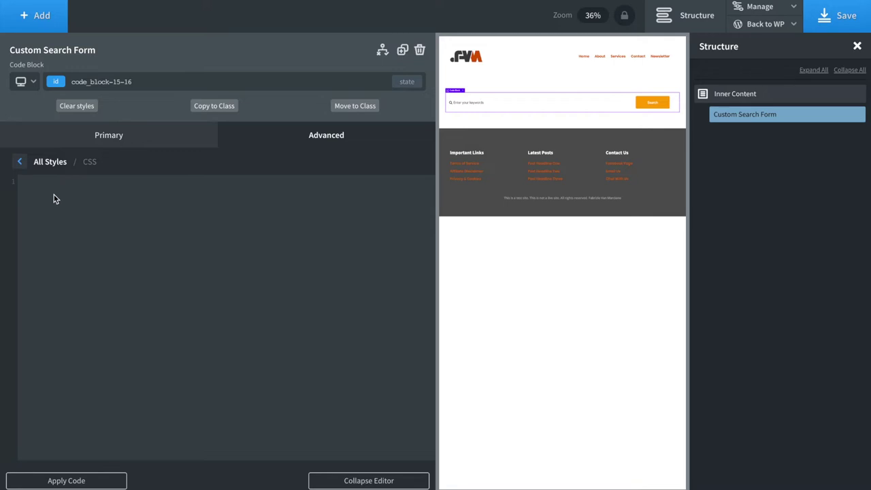
pyautogui.hotkey('ctrl', 'v')
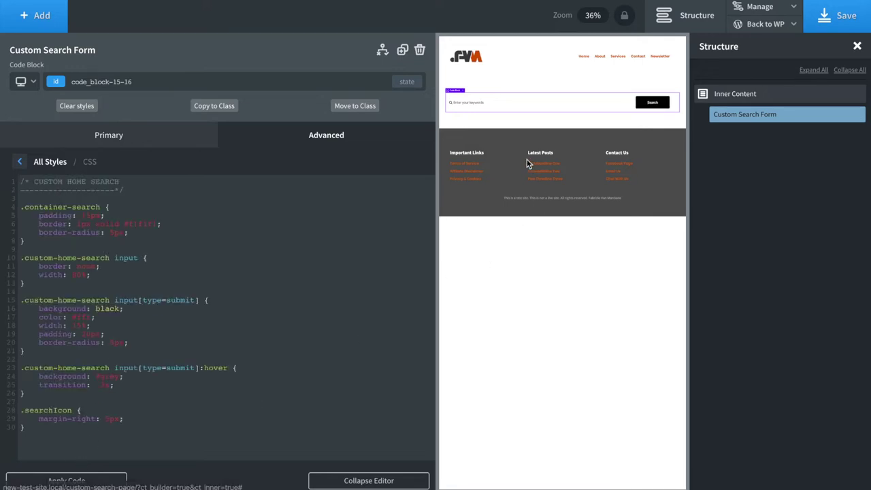
pyautogui.click(368, 480)
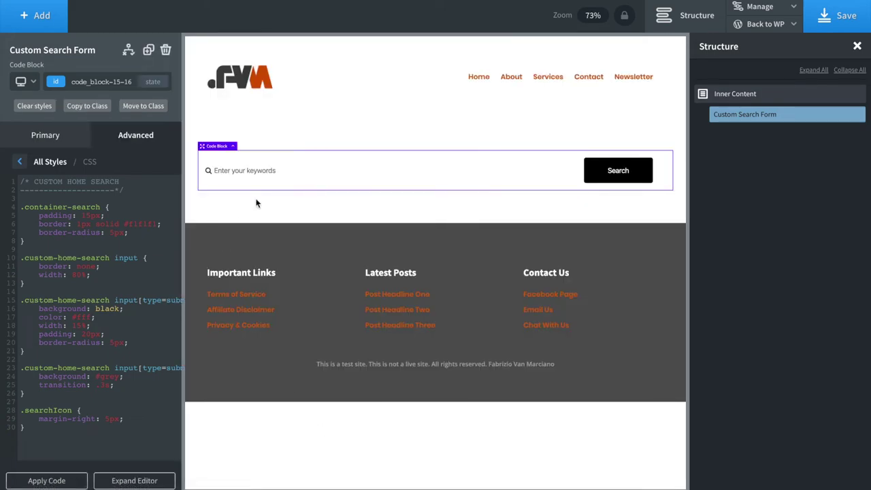
pyautogui.click(827, 26)
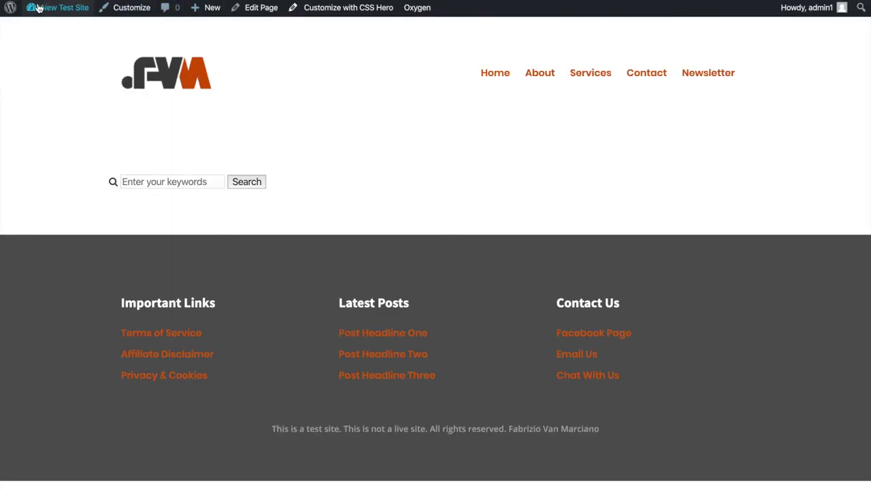
pyautogui.click(65, 7)
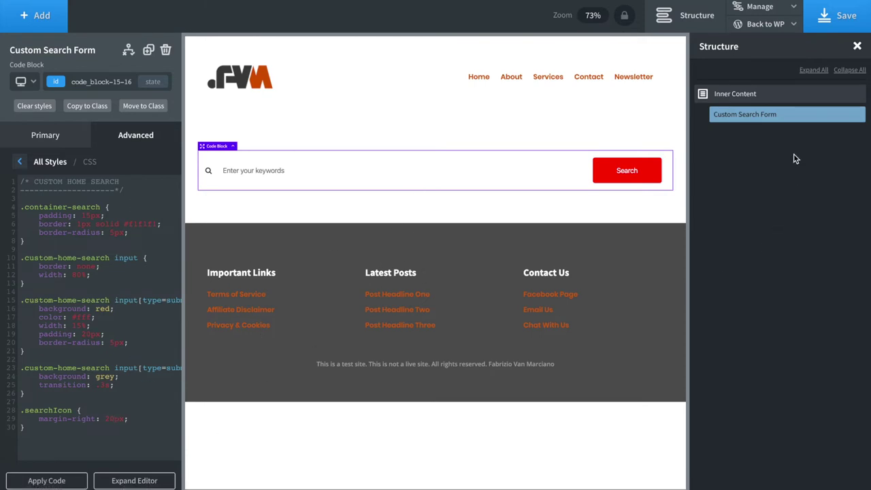
# Insert a centered heading reading "What are you looking for?" above the Custom Search Form
pyautogui.click(756, 96)
pyautogui.click(25, 11)
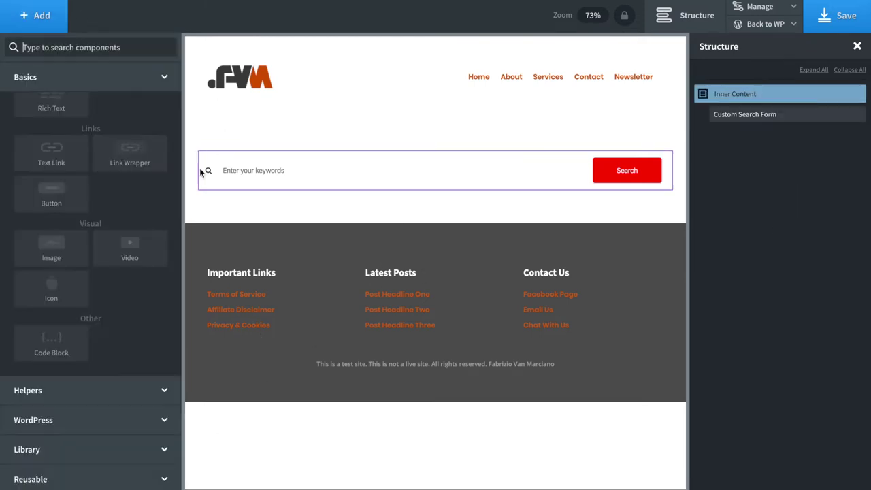
pyautogui.click(51, 222)
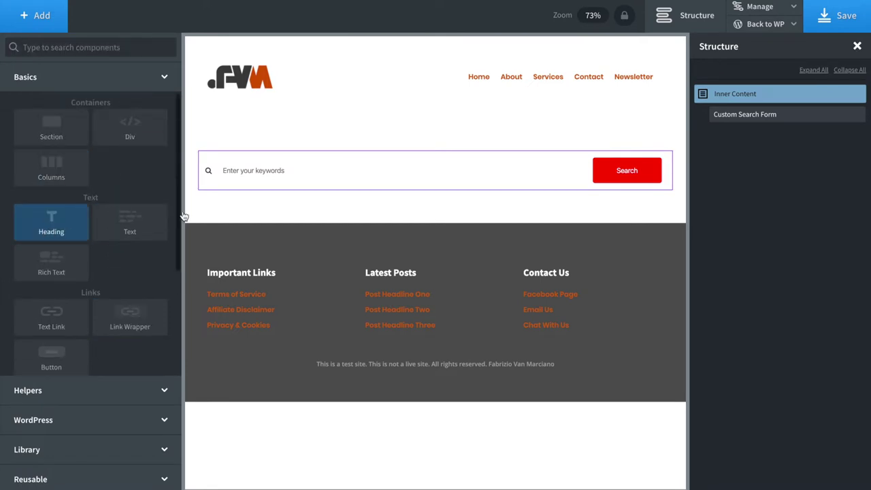
pyautogui.doubleClick(381, 202)
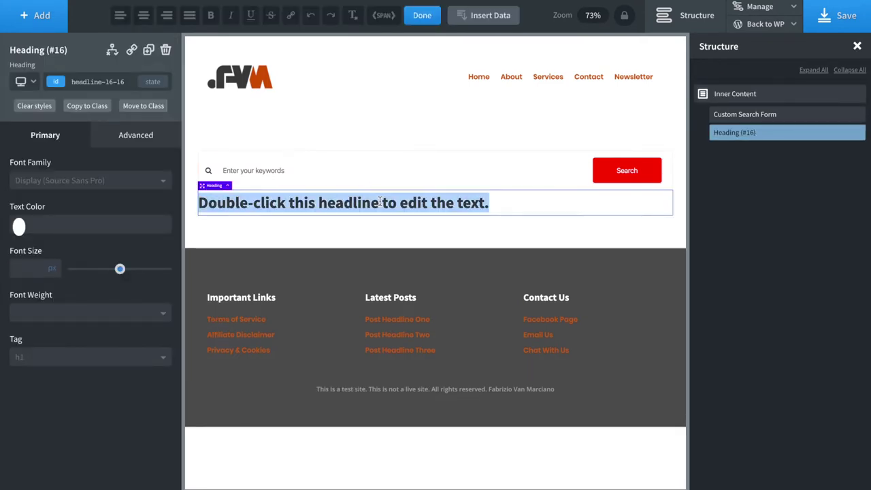
pyautogui.write('What ar')
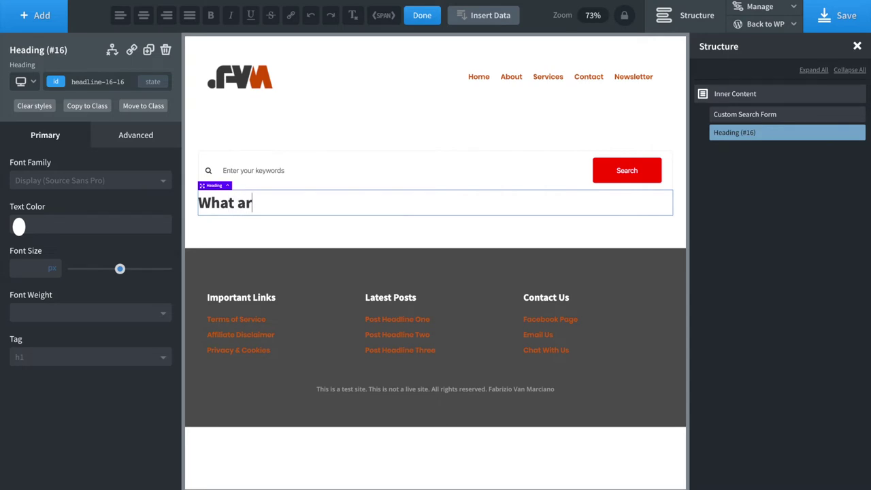
pyautogui.write('e you looking for?')
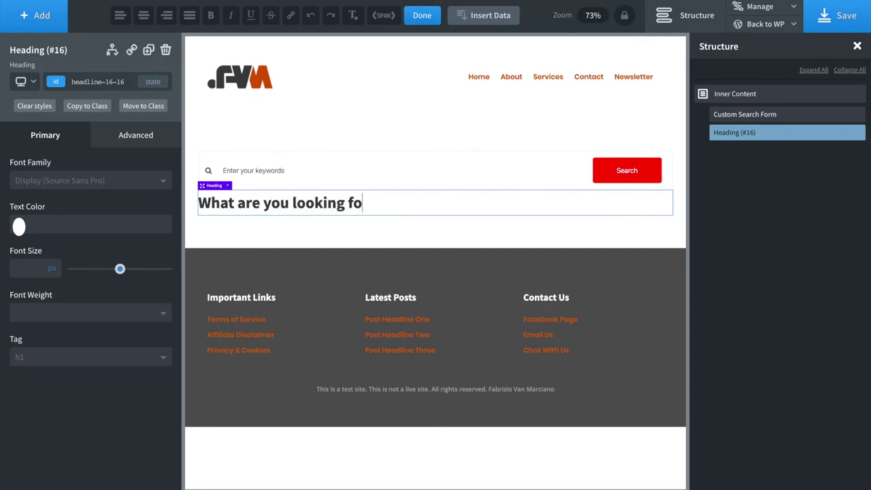
pyautogui.click(143, 20)
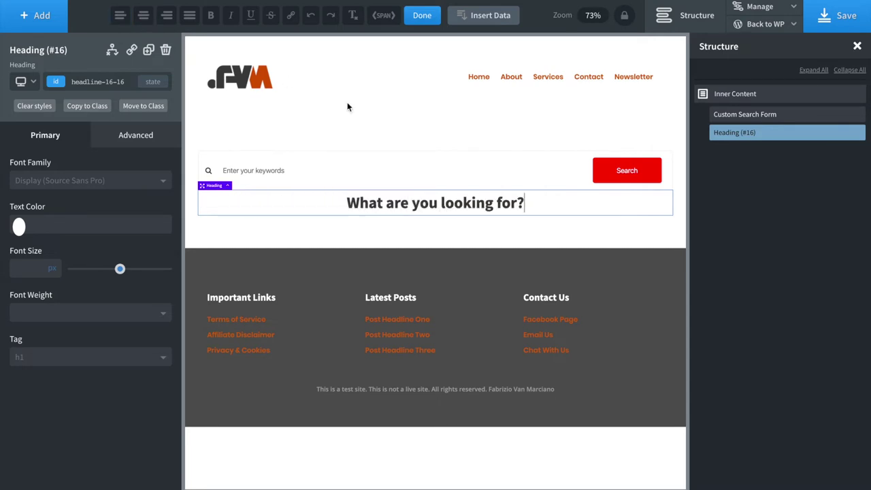
pyautogui.moveTo(728, 139); pyautogui.dragTo(732, 113)
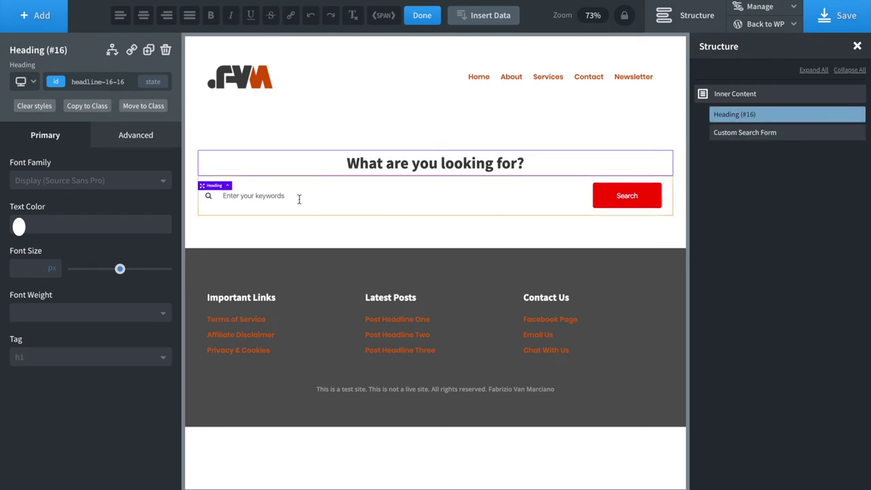
# Add an empty div to the Inner Content, below the Custom Search Form
pyautogui.click(764, 99)
pyautogui.click(38, 15)
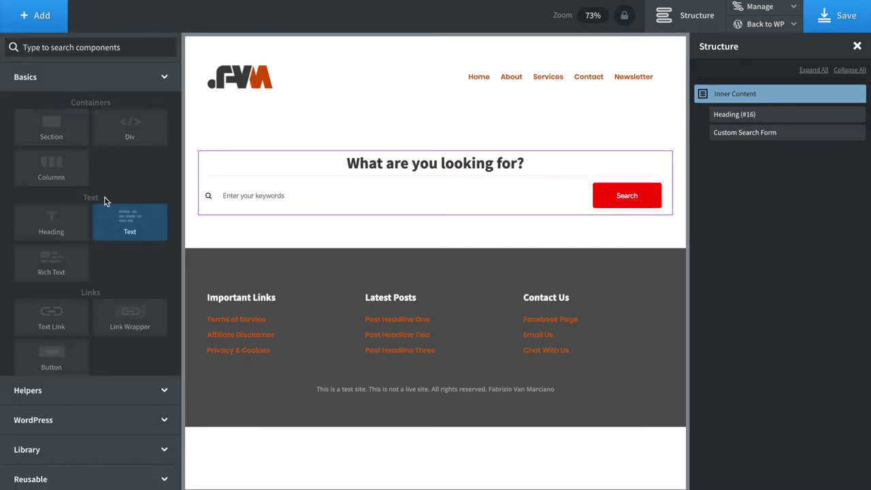
pyautogui.click(129, 136)
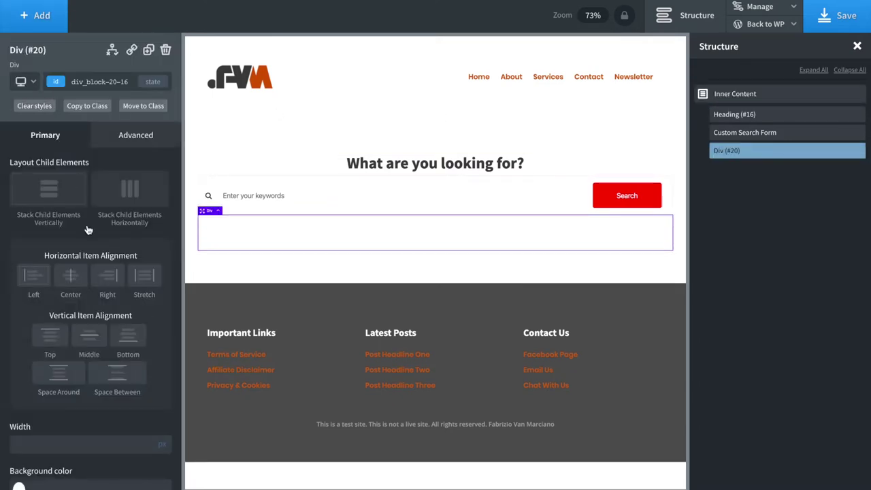
# Add a text link reading "Keyword One" inside the div below the search form
pyautogui.click(36, 15)
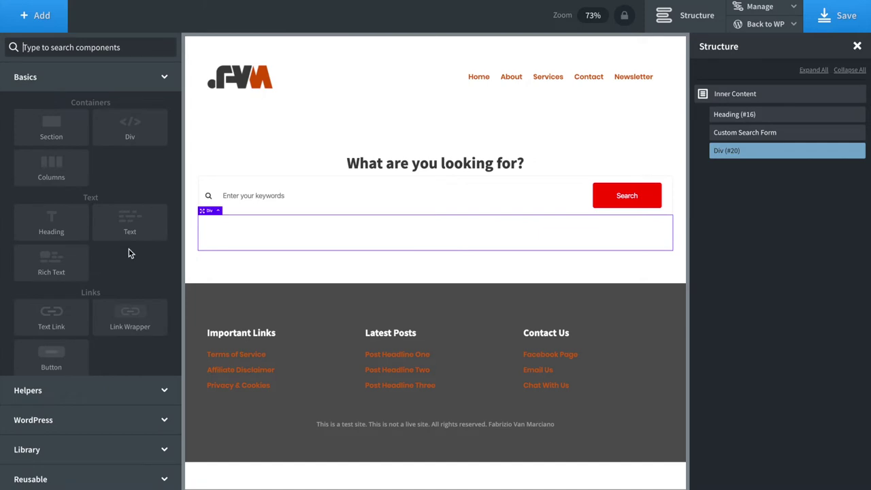
pyautogui.scroll(-2, 128, 299)
pyautogui.scroll(2, 81, 325)
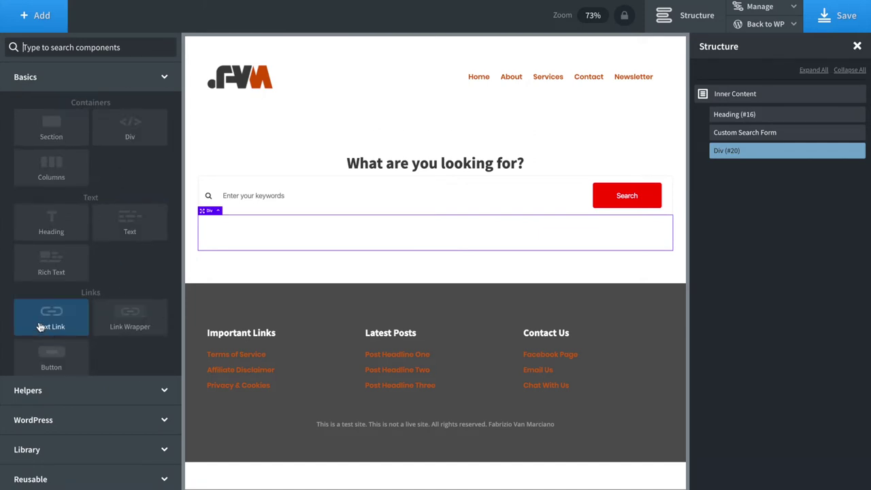
pyautogui.click(40, 326)
pyautogui.doubleClick(259, 222)
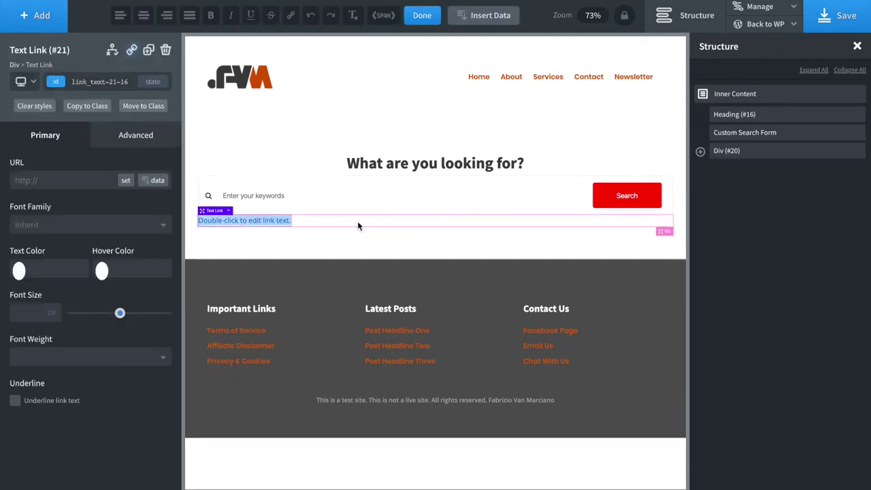
pyautogui.write('Key')
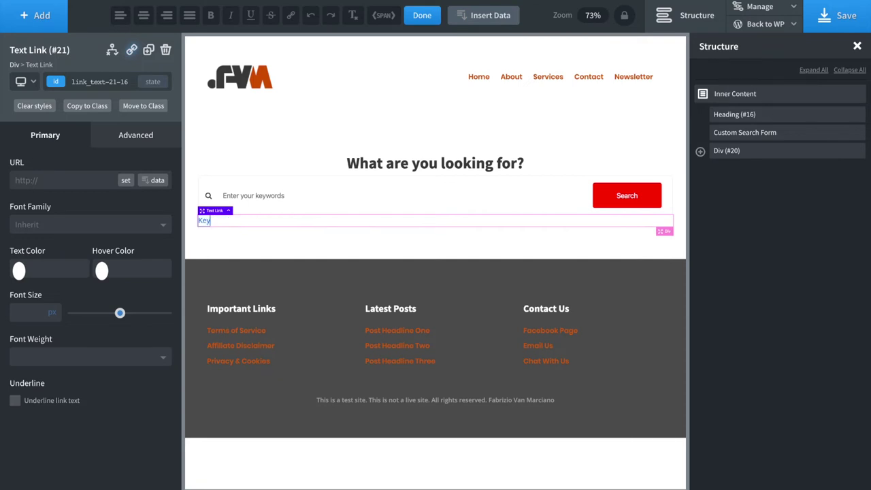
pyautogui.write('word One')
# Set the Keyword One link's text color to grey #727272 and its hover color to red #ef0b0b
pyautogui.click(18, 271)
pyautogui.moveTo(20, 328); pyautogui.dragTo(2, 339)
pyautogui.click(101, 272)
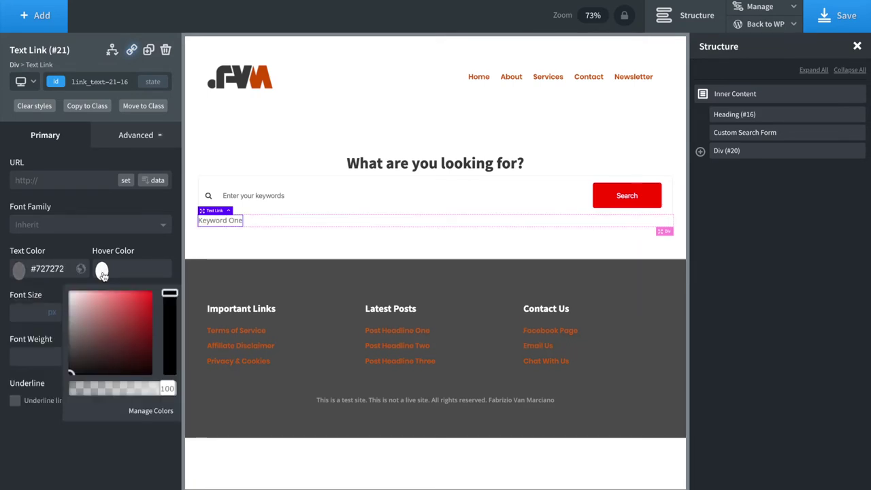
pyautogui.moveTo(122, 311); pyautogui.dragTo(148, 297)
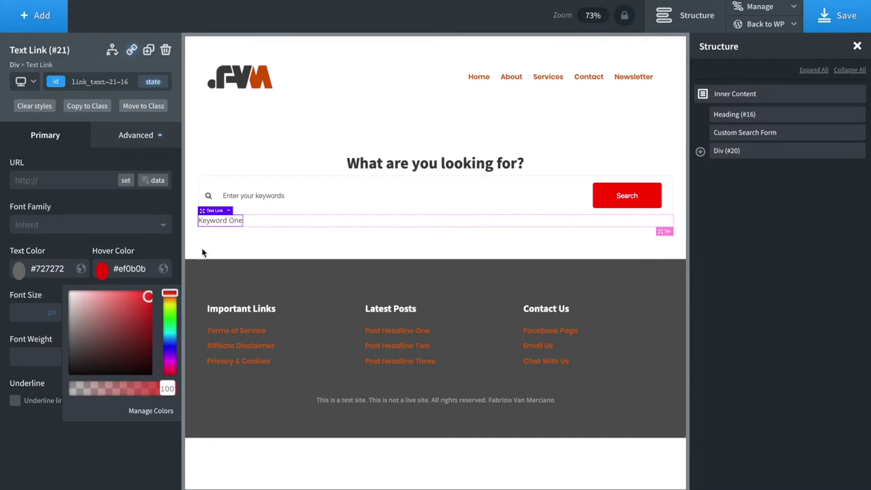
# Set a transition duration for the Keyword One link
pyautogui.click(141, 139)
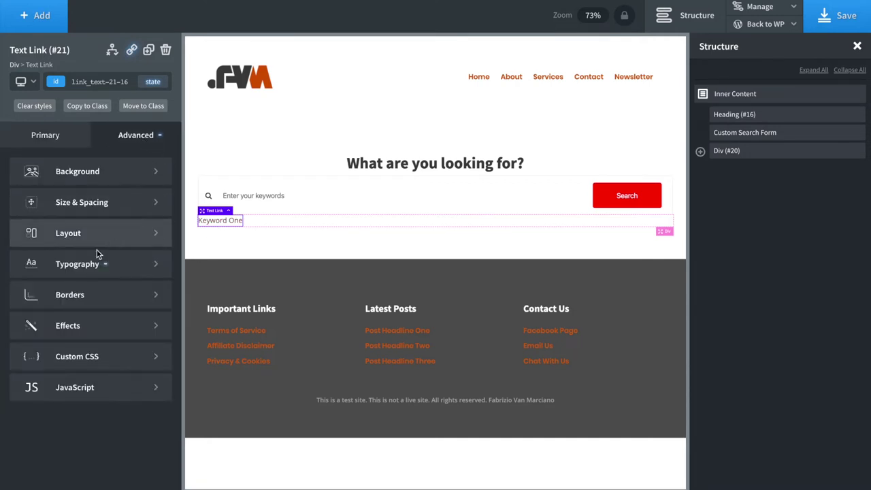
pyautogui.click(66, 326)
pyautogui.click(126, 259)
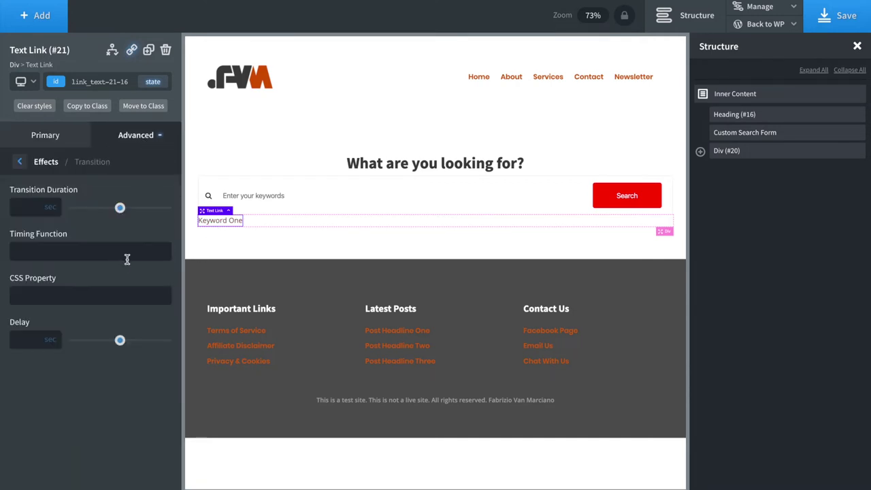
pyautogui.moveTo(120, 207); pyautogui.dragTo(103, 213)
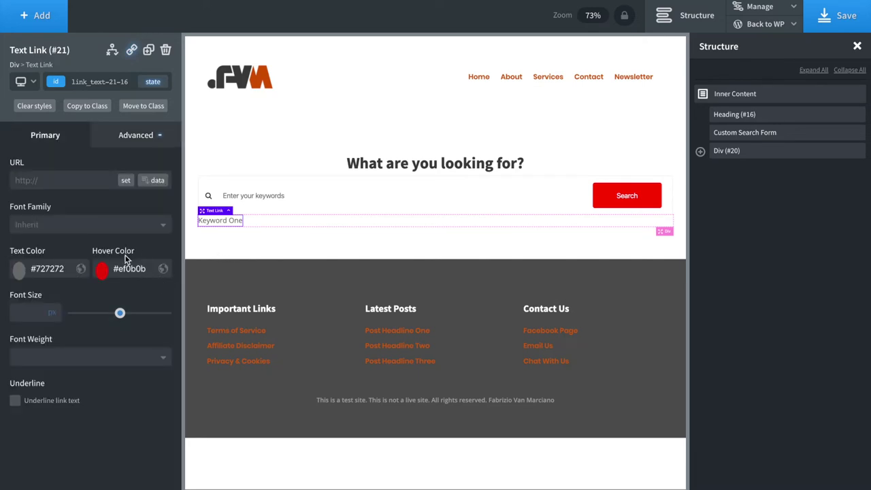
# Give the Keyword One link a right margin of 20 px
pyautogui.click(123, 134)
pyautogui.click(113, 213)
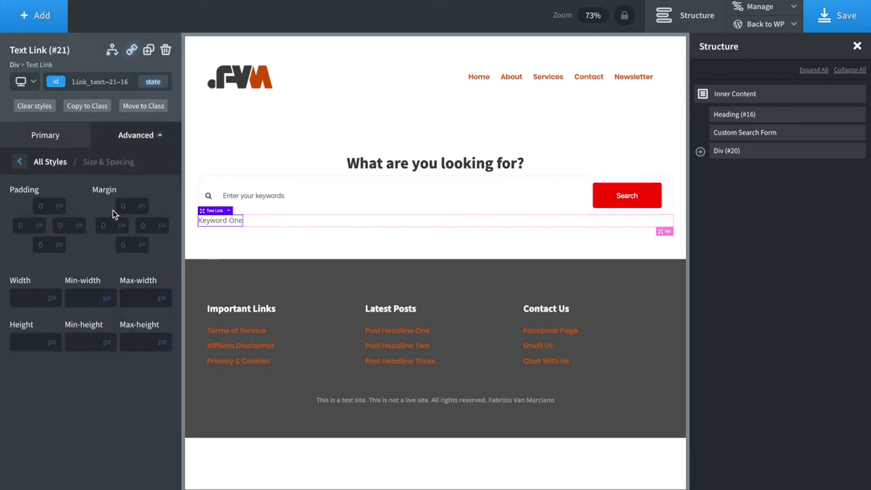
pyautogui.click(147, 226)
pyautogui.write('20')
pyautogui.click(83, 257)
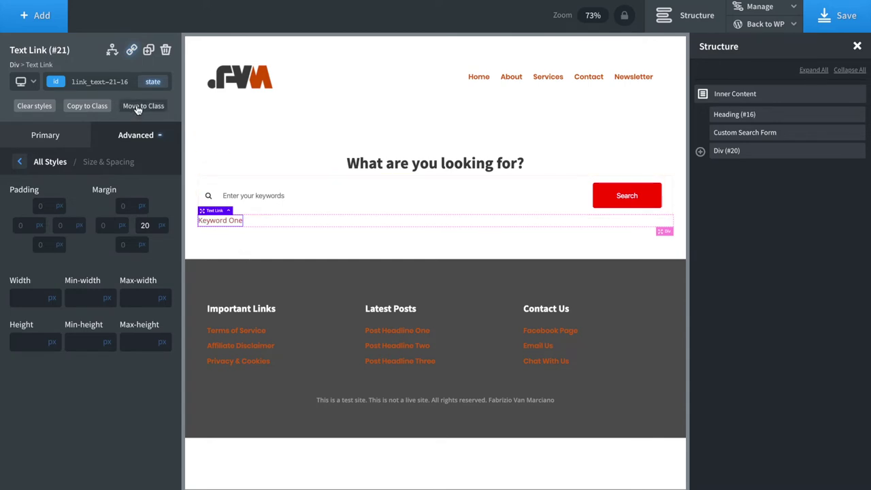
# Duplicate the Keyword One link five times within the div
pyautogui.click(149, 51)
pyautogui.click(149, 51)
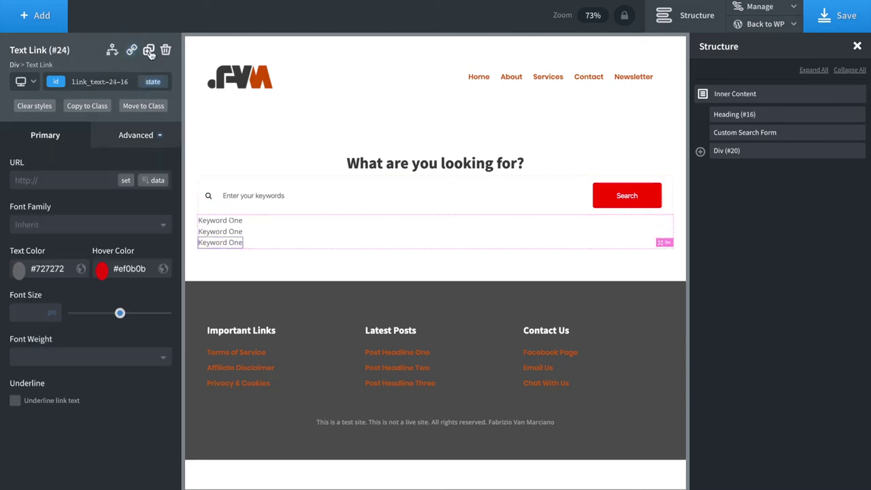
pyautogui.click(149, 51)
pyautogui.click(150, 51)
pyautogui.click(149, 51)
# Stack the div's keyword links horizontally and center them horizontally
pyautogui.click(589, 237)
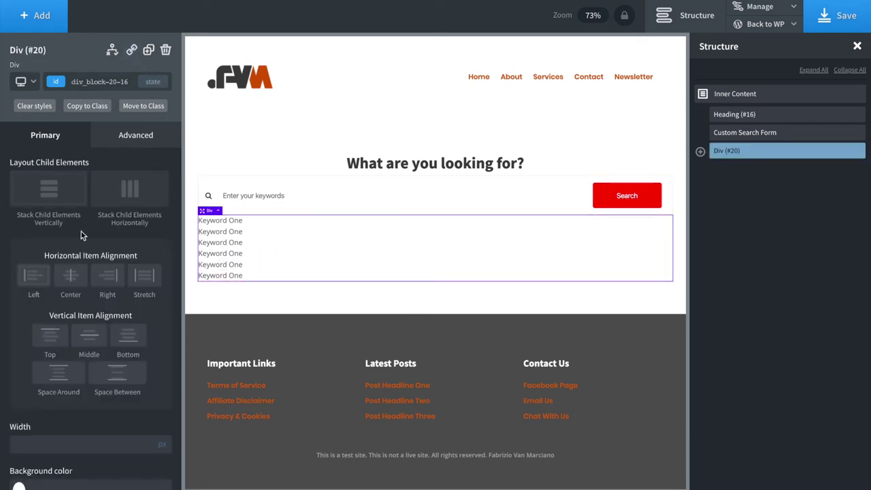
pyautogui.click(134, 196)
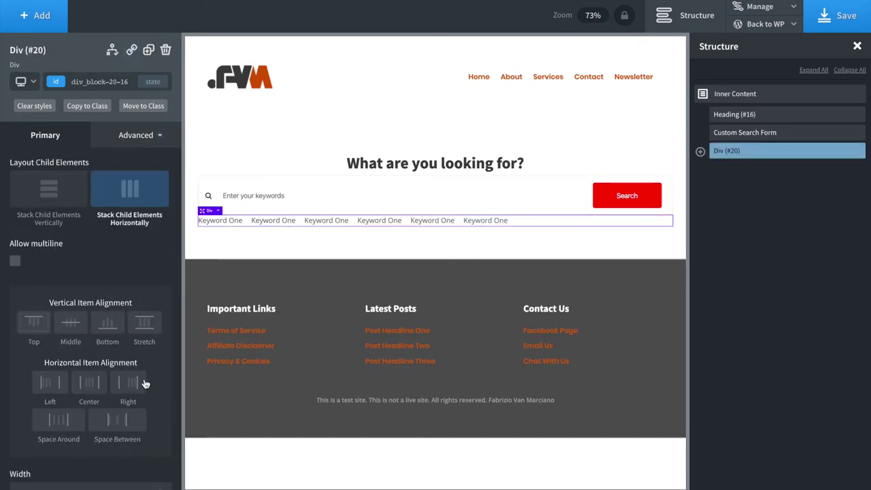
pyautogui.click(97, 385)
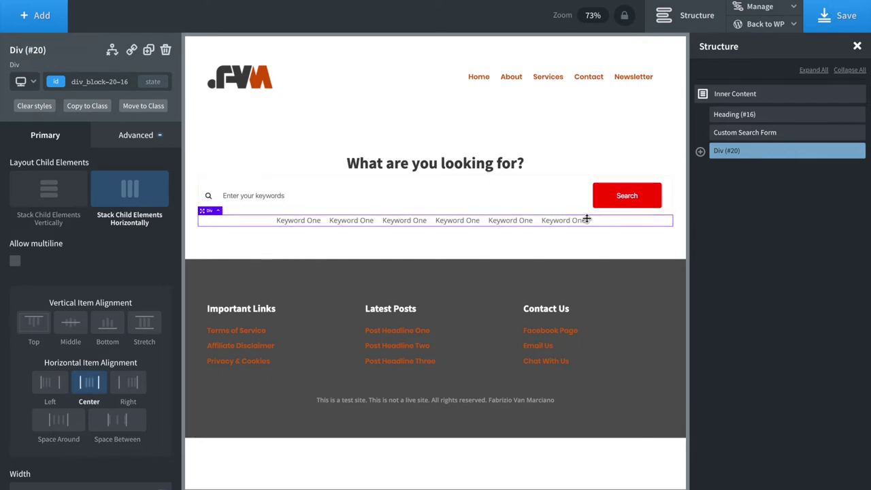
# Add a text element reading "Popular searches" to the div holding the keyword links
pyautogui.click(61, 15)
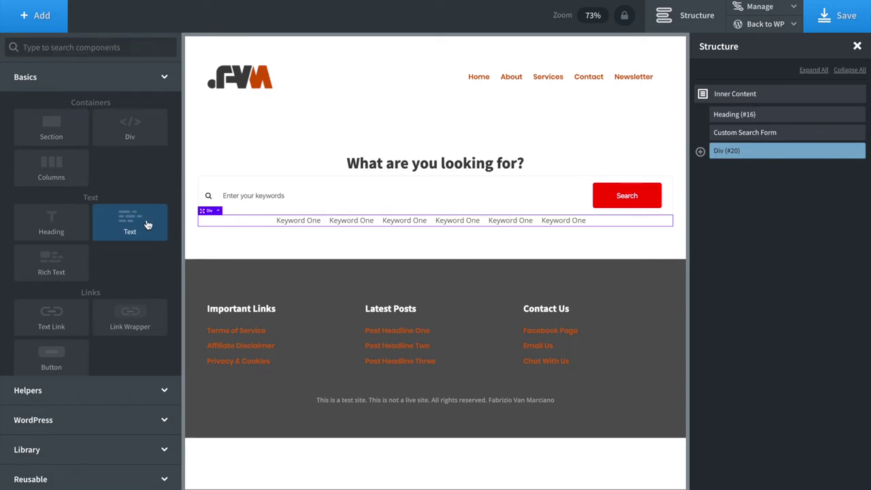
pyautogui.click(130, 220)
pyautogui.doubleClick(605, 225)
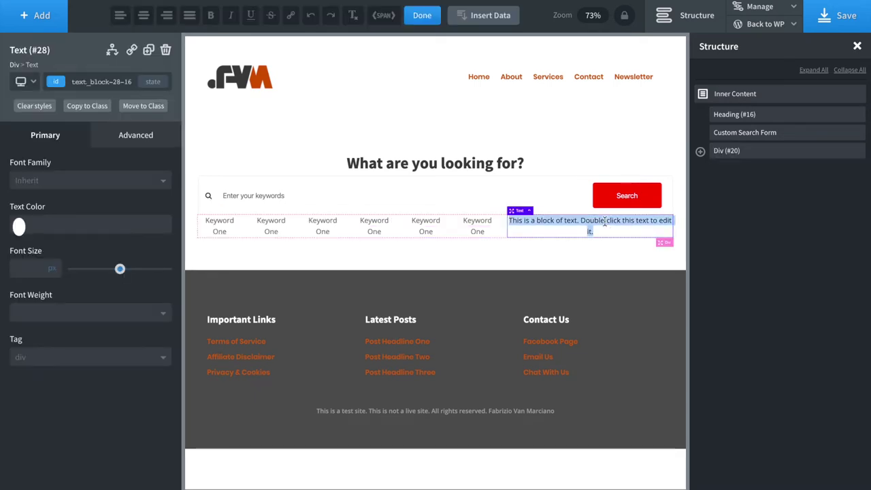
pyautogui.write('Popular')
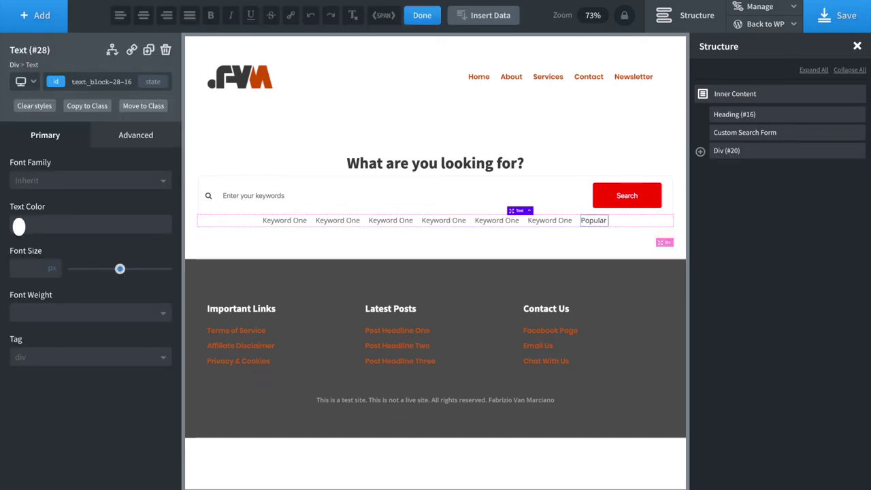
pyautogui.write(' searches')
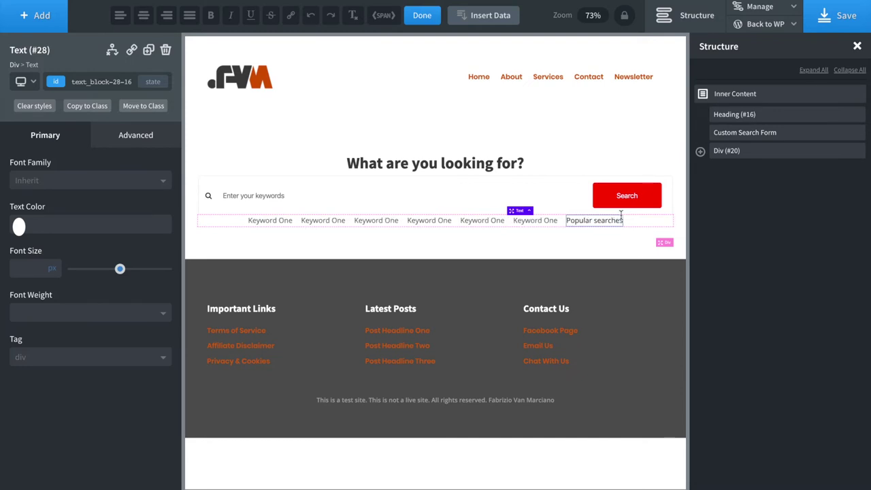
# Bold the "Popular searches" text and move it ahead of the keyword links within the div
pyautogui.tripleClick(596, 222)
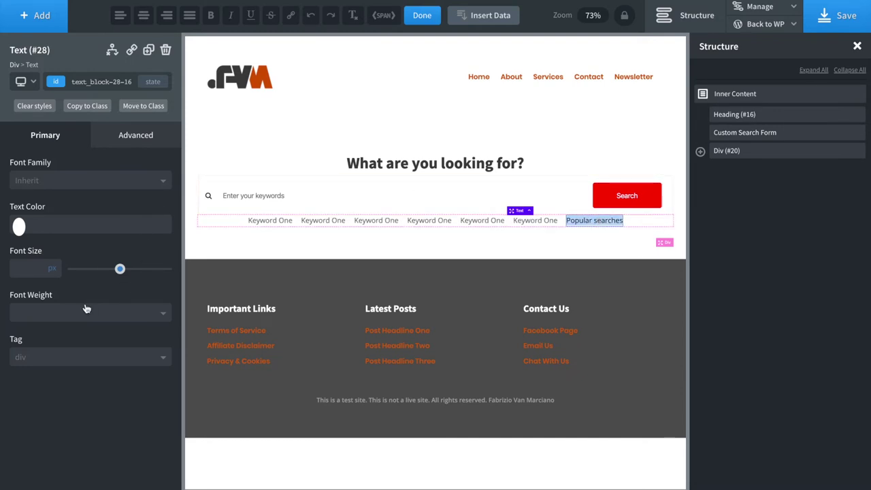
pyautogui.click(212, 15)
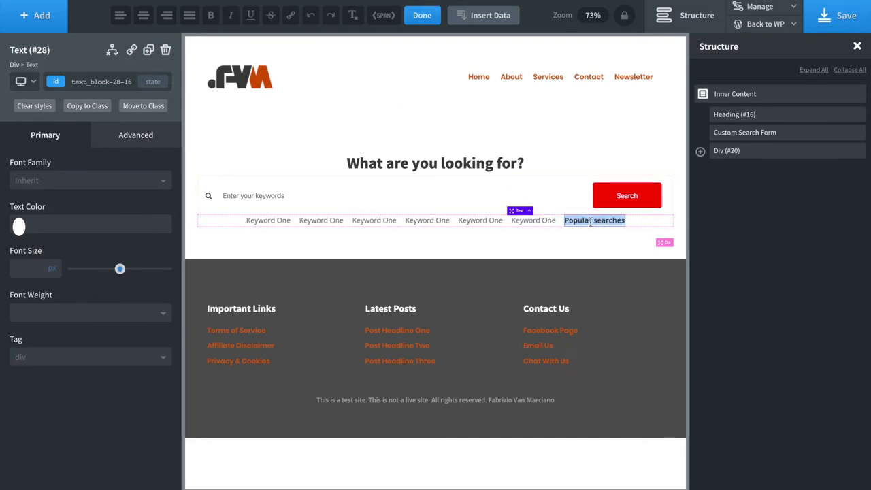
pyautogui.click(700, 151)
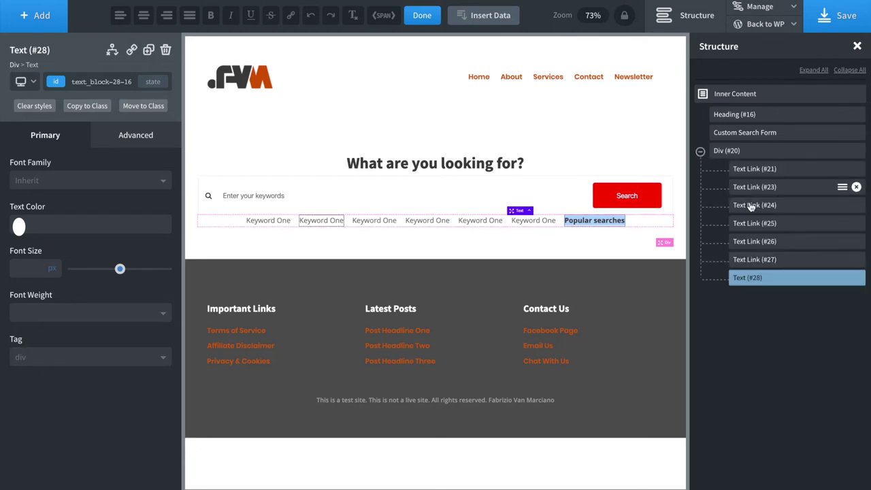
pyautogui.moveTo(752, 277); pyautogui.dragTo(754, 169)
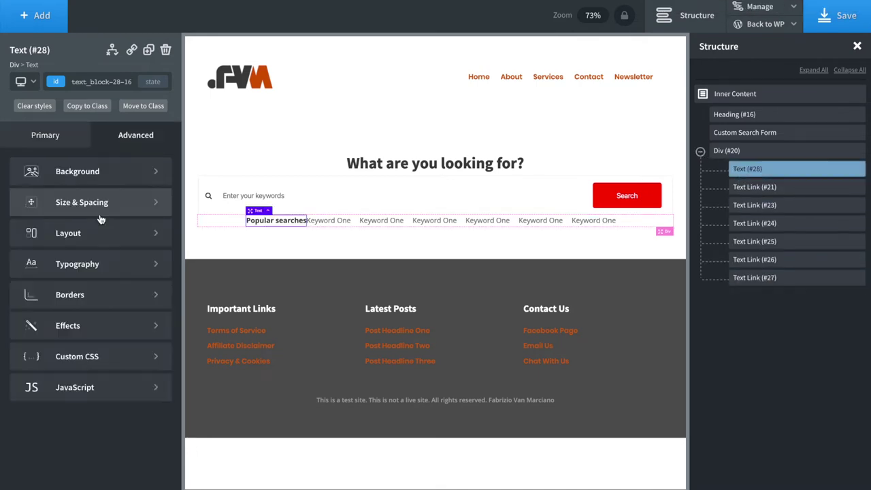
# Give the "Popular searches" text a right margin of 20 px
pyautogui.click(103, 210)
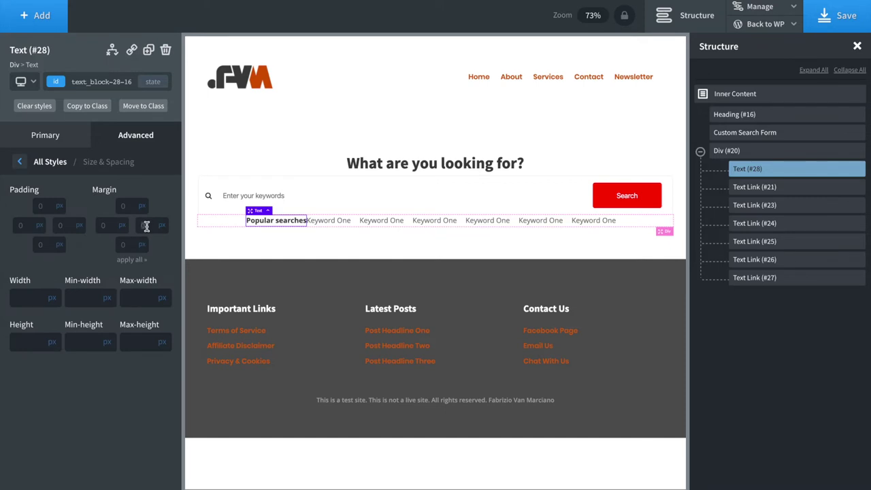
pyautogui.click(147, 225)
pyautogui.write('20')
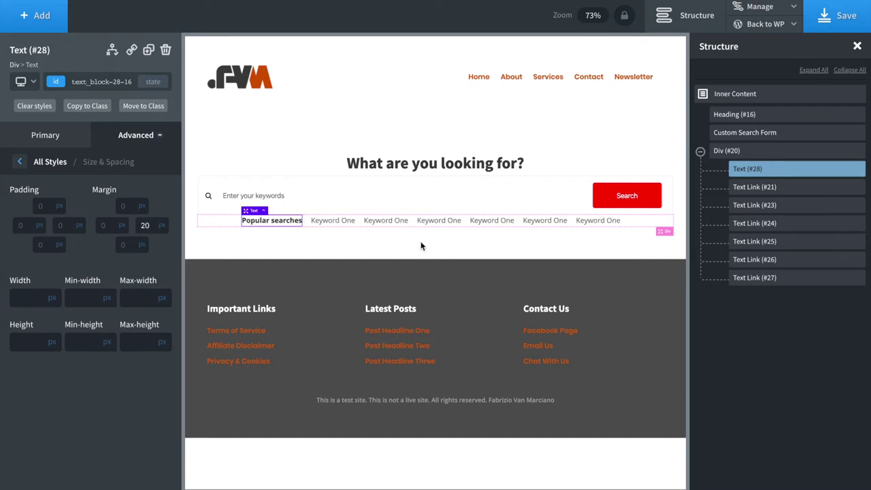
# Add a top margin of about 22 px to the div holding the keyword links and save the page
pyautogui.click(217, 225)
pyautogui.moveTo(343, 214); pyautogui.dragTo(343, 224)
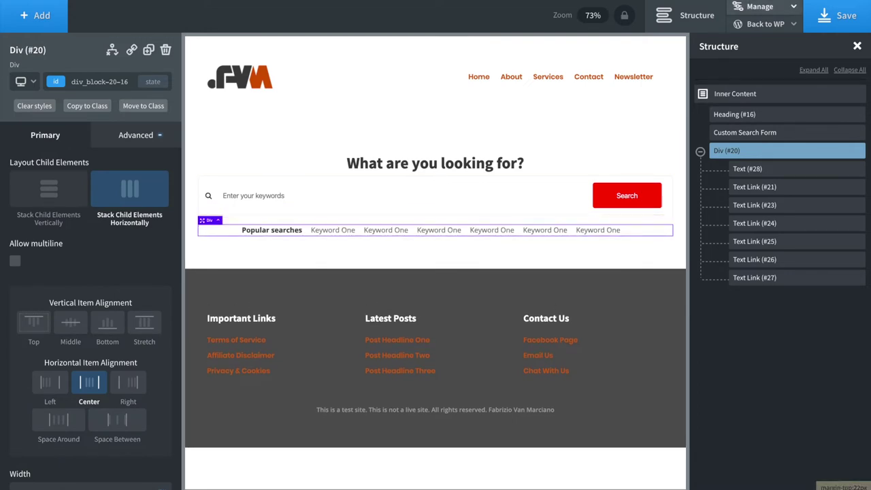
pyautogui.click(838, 15)
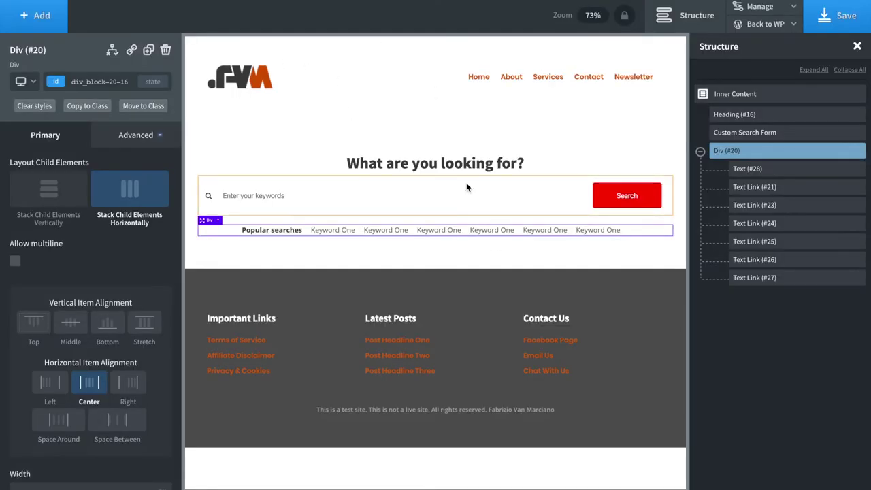
# Add a bottom margin of about 22 px to the "What are you looking for?" heading and save the page
pyautogui.click(466, 182)
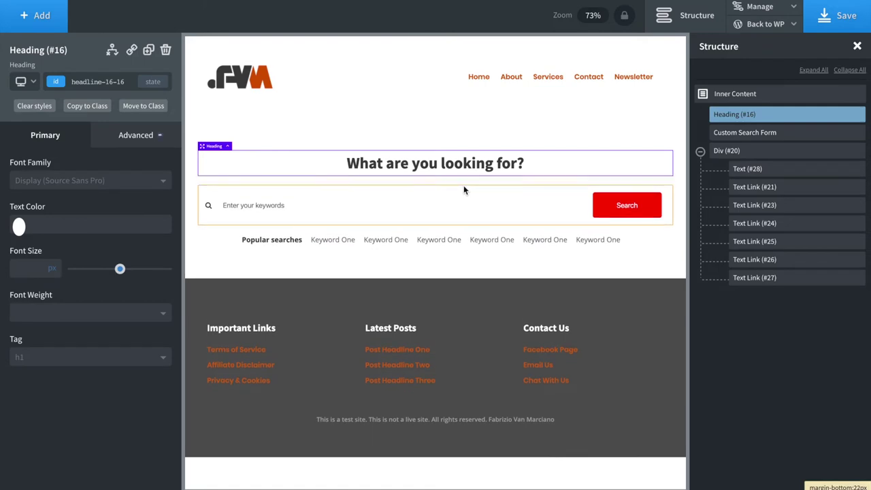
pyautogui.click(841, 19)
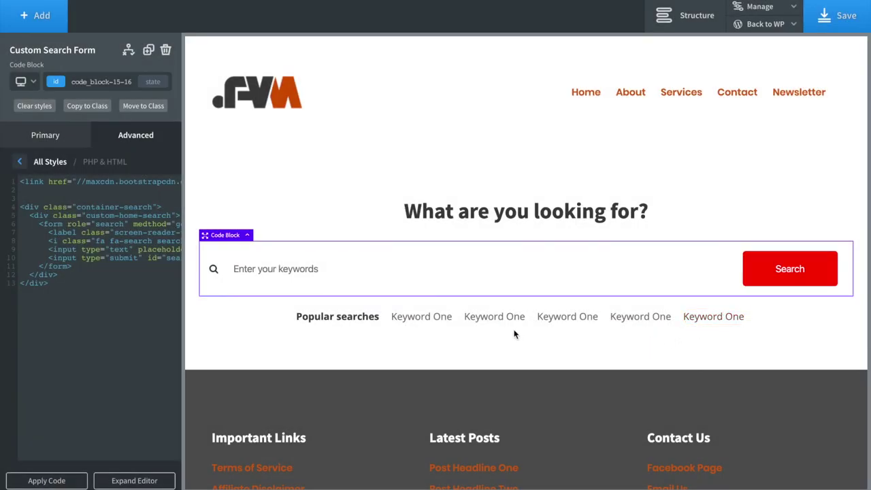
# Try the custom search form's keyword field and review the form's PHP & HTML code in the expanded editor
pyautogui.click(377, 271)
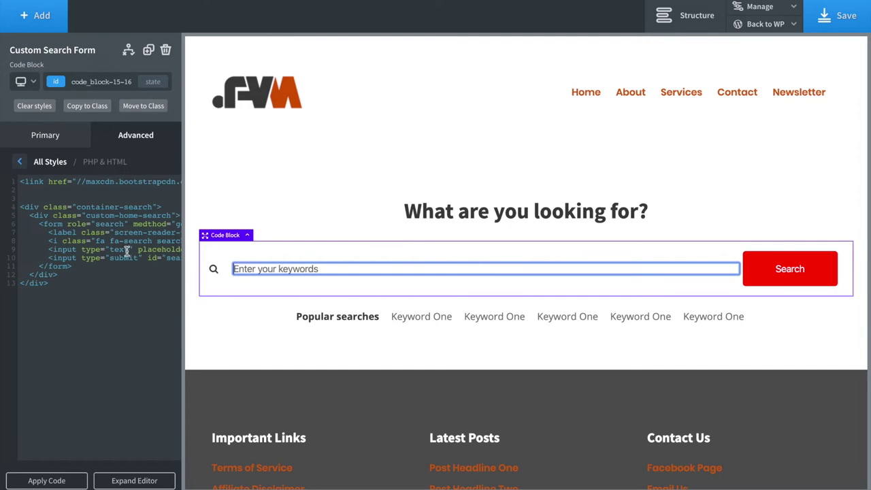
pyautogui.click(377, 273)
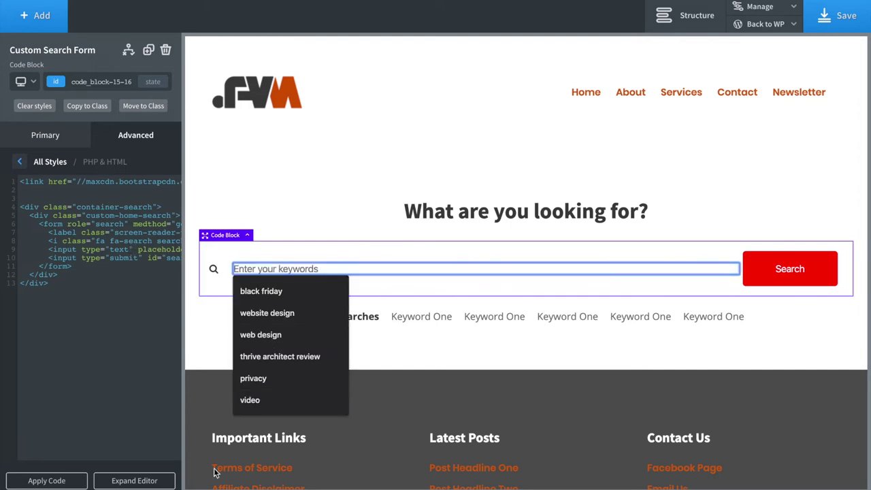
pyautogui.click(140, 481)
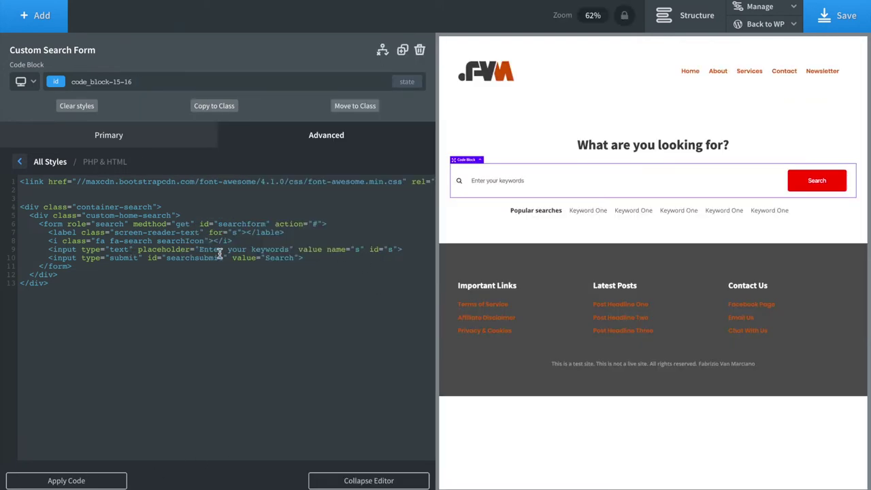
pyautogui.click(222, 217)
pyautogui.click(385, 482)
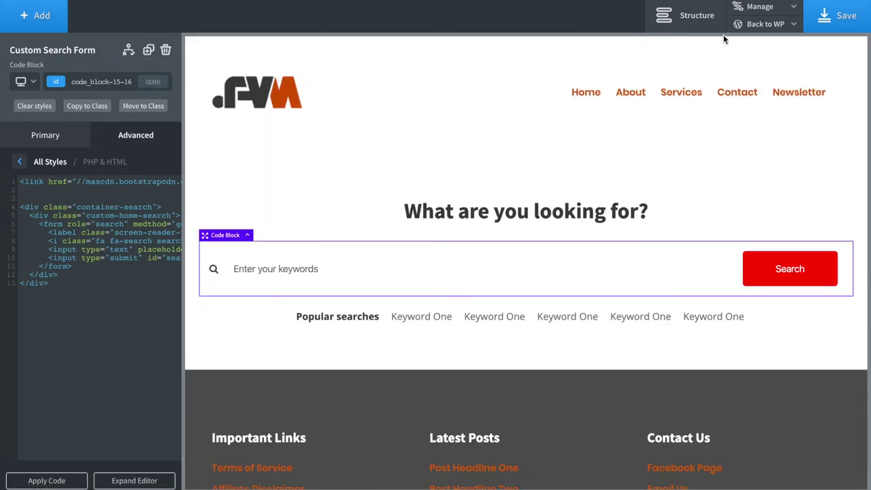
# Add the built-in Search Form component to Inner Content, below the div with the keyword links
pyautogui.click(693, 17)
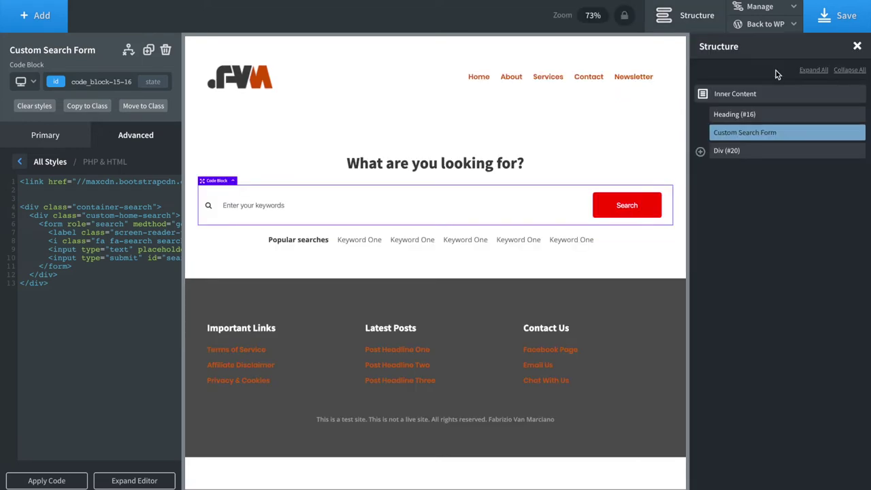
pyautogui.click(758, 96)
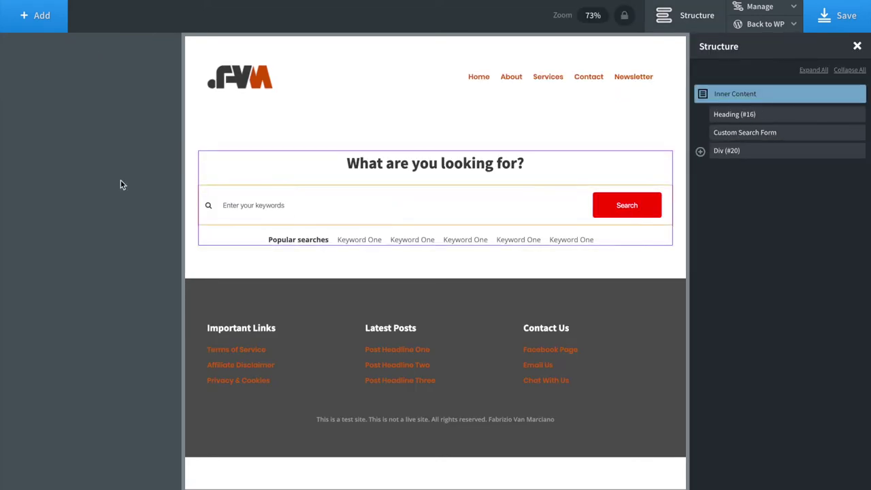
pyautogui.click(35, 20)
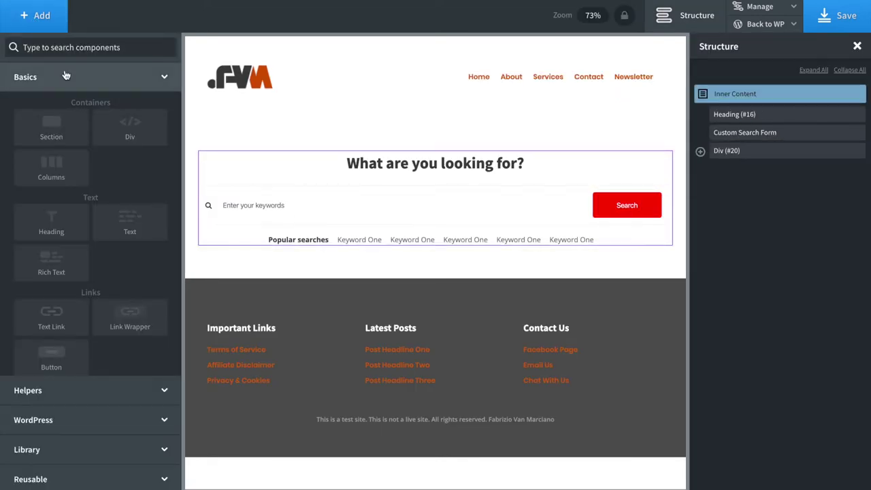
pyautogui.write('sear')
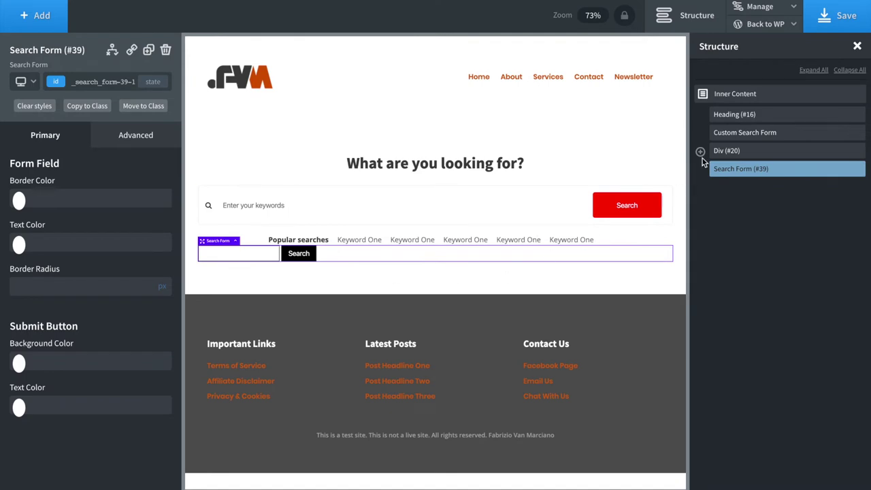
# Save the page and open its frontend view in the browser
pyautogui.click(844, 20)
pyautogui.click(794, 26)
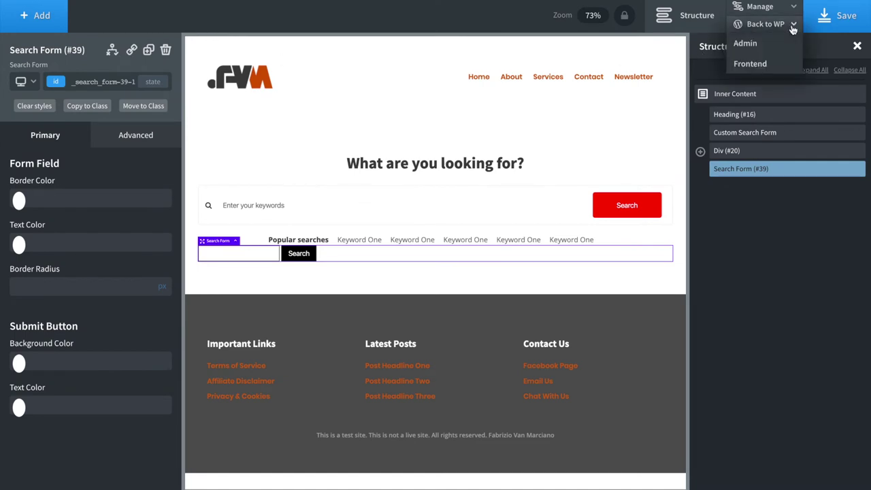
pyautogui.rightClick(764, 62)
pyautogui.click(727, 68)
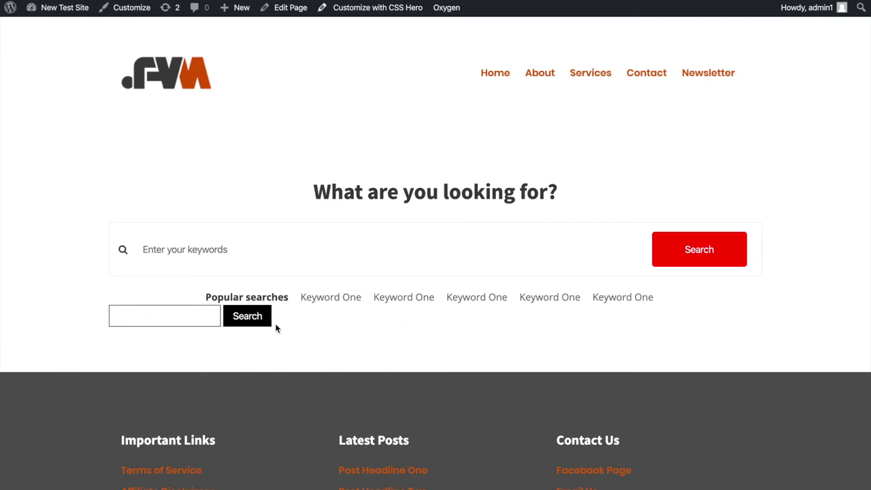
# Inspect the built-in search form in the browser's developer tools, examining its text input, inner div and form element
pyautogui.rightClick(312, 329)
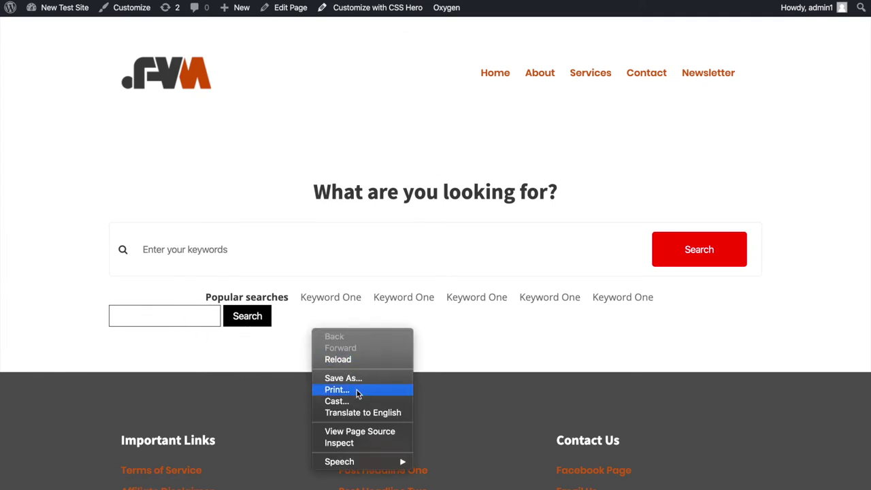
pyautogui.click(355, 444)
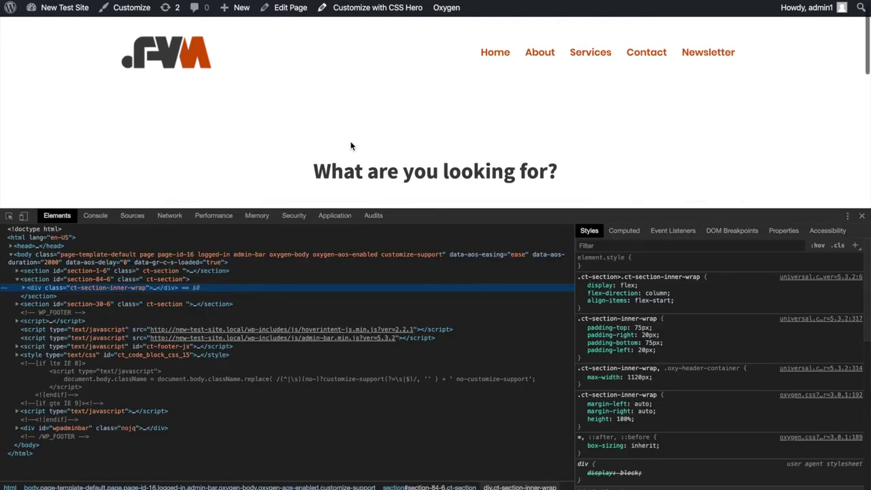
pyautogui.scroll(-5, 350, 145)
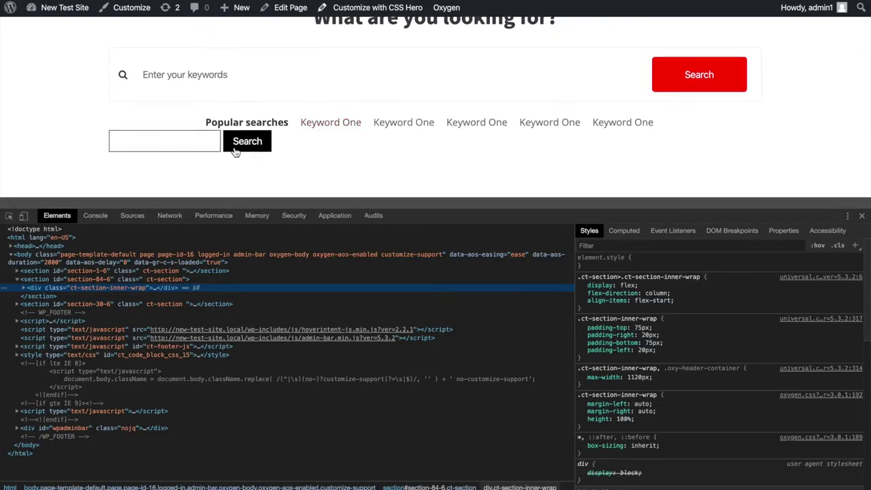
pyautogui.click(10, 218)
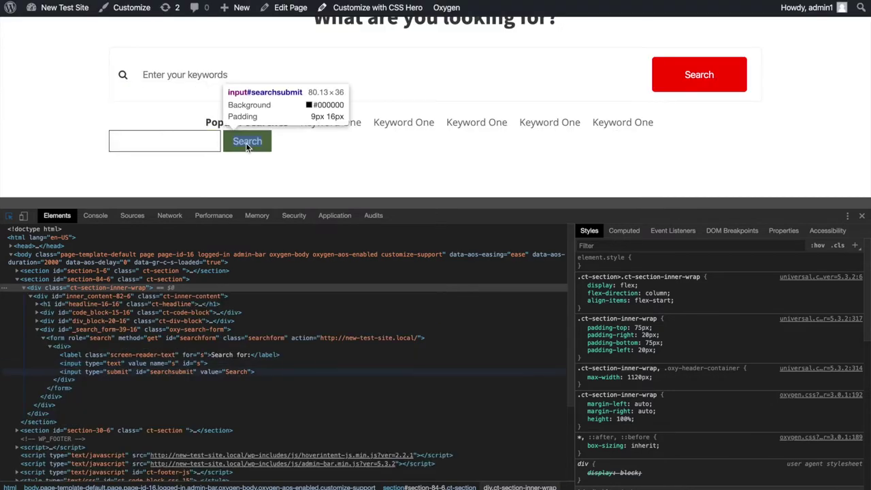
pyautogui.click(205, 143)
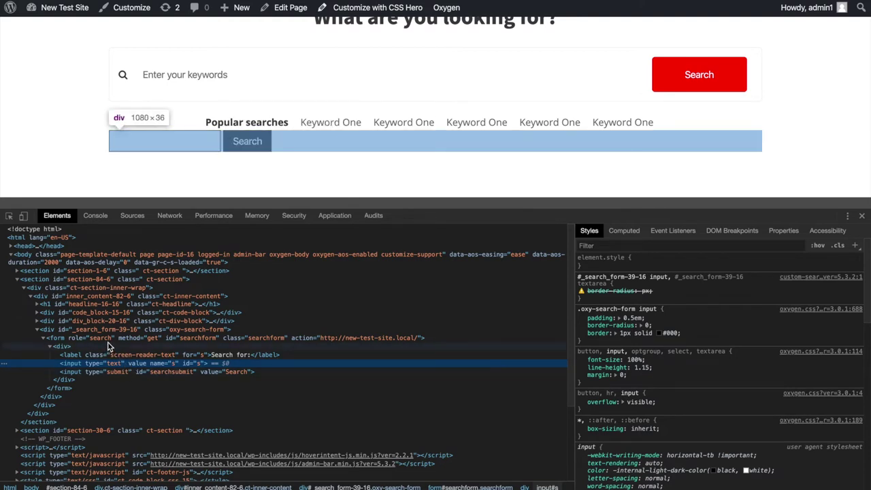
pyautogui.click(106, 347)
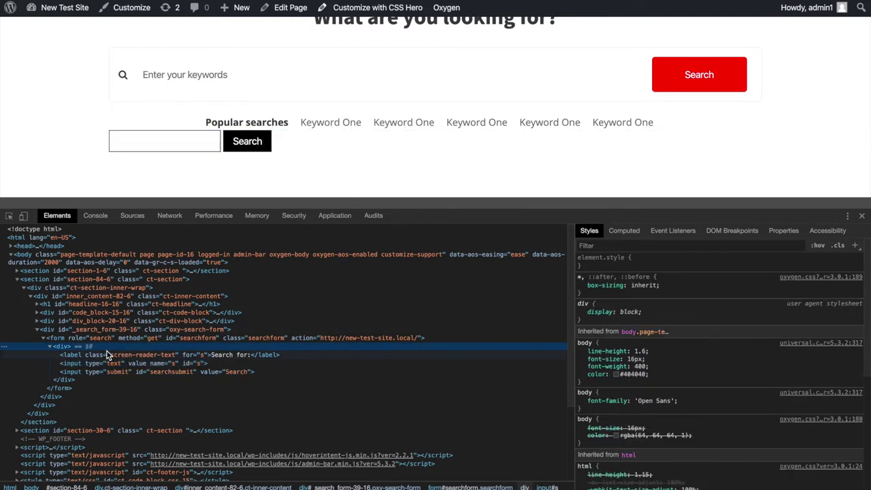
pyautogui.click(57, 339)
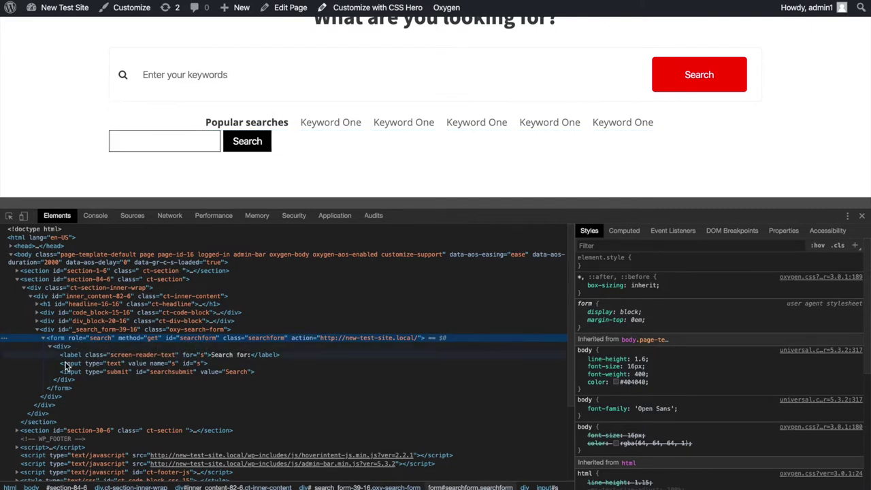
pyautogui.click(60, 390)
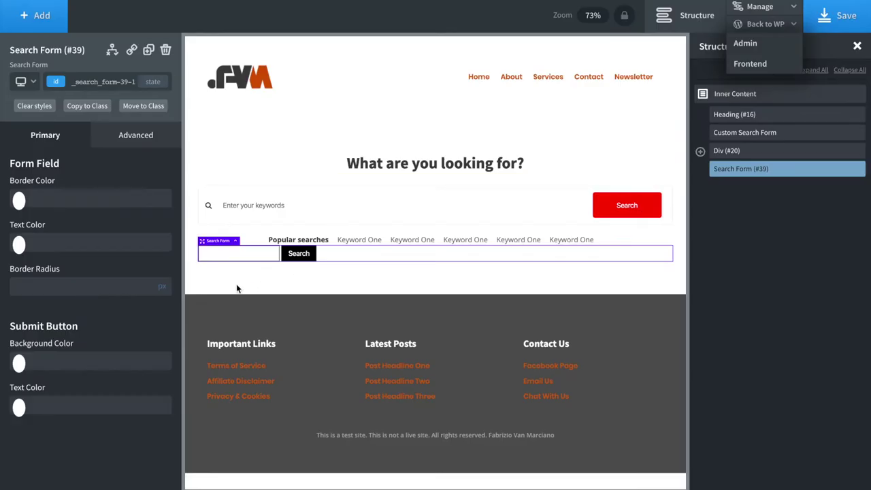
# Return to the Oxygen builder and review the Custom Search Form's PHP & HTML code, highlighting the container-search div's opening tag
pyautogui.click(763, 134)
pyautogui.click(80, 221)
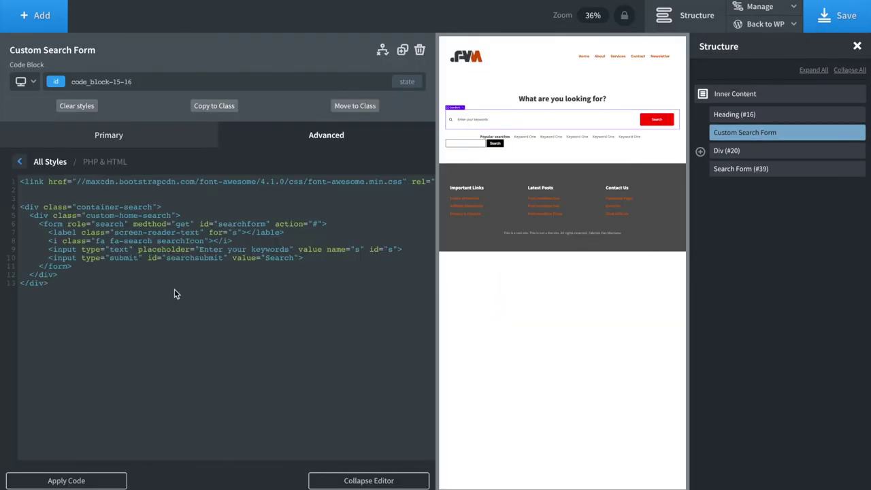
pyautogui.moveTo(21, 206); pyautogui.dragTo(101, 207)
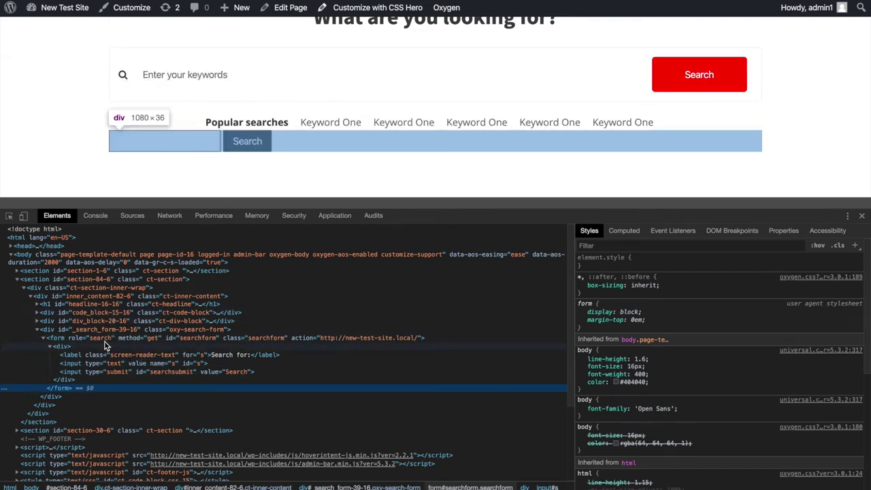
# Switch to the frontend's developer tools and compare the built-in form's markup line by line: form tag, label, text input, submit input and closing tags
pyautogui.click(115, 340)
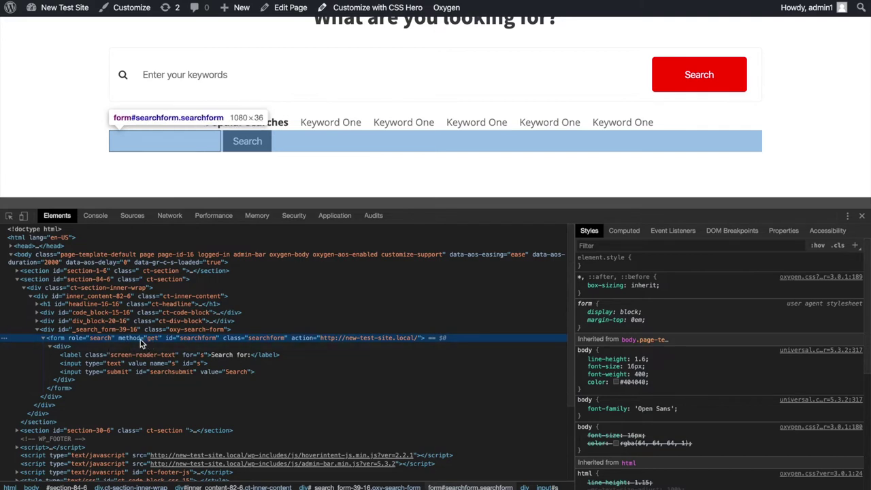
pyautogui.click(88, 356)
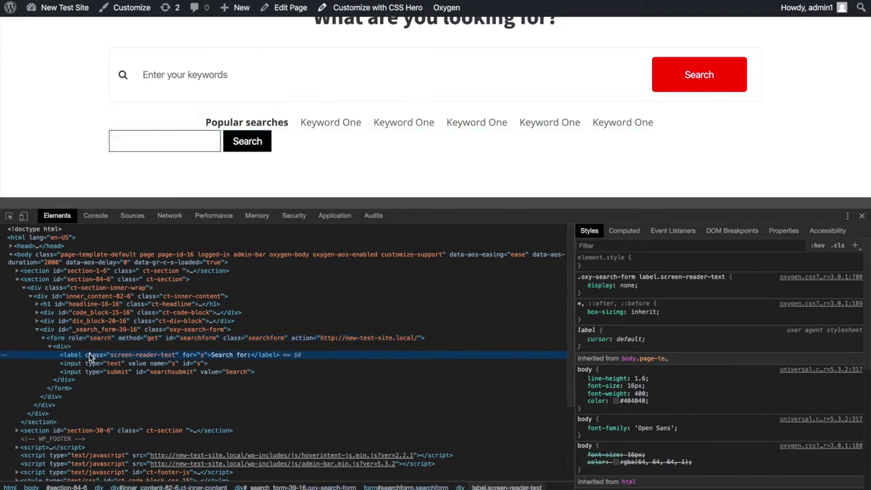
pyautogui.click(151, 363)
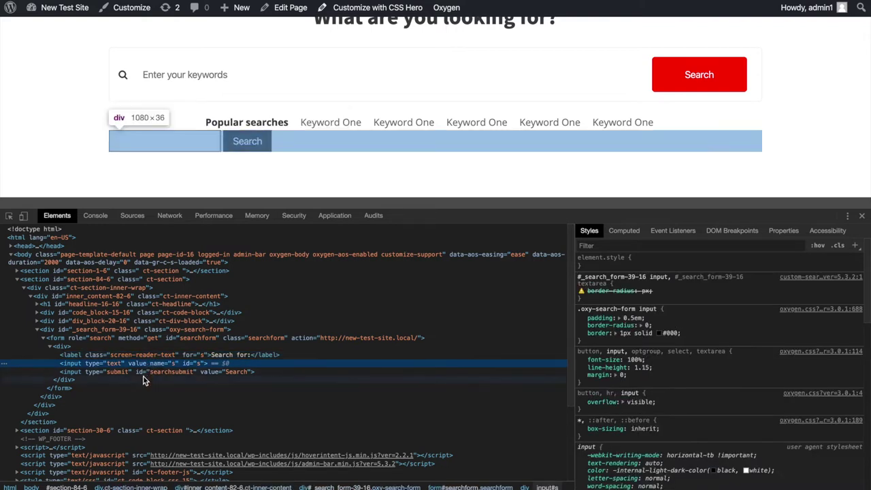
pyautogui.click(109, 371)
pyautogui.click(70, 379)
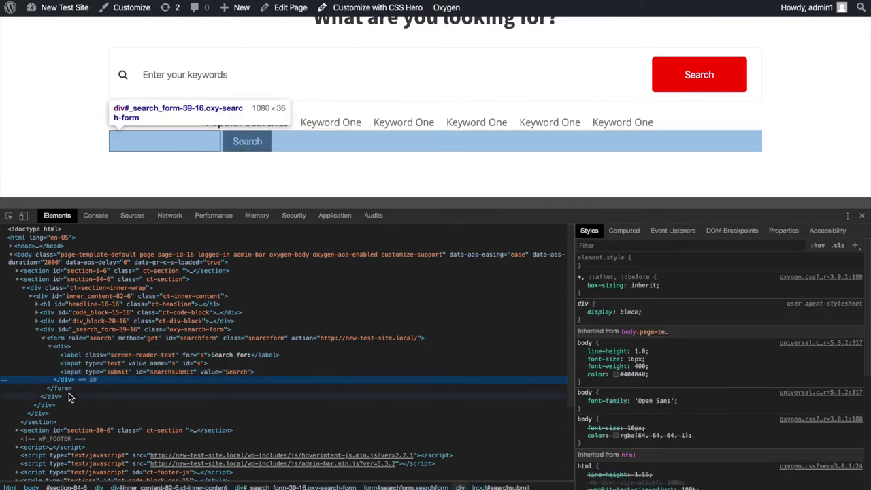
pyautogui.click(68, 388)
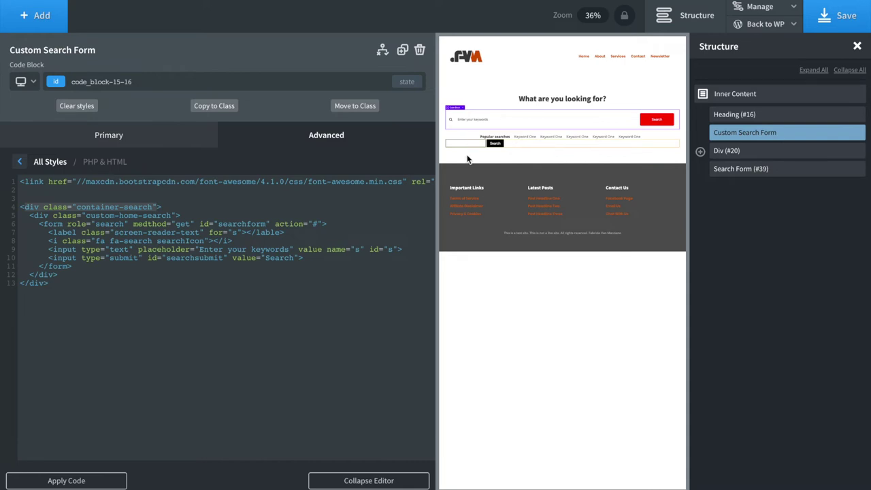
pyautogui.click(382, 476)
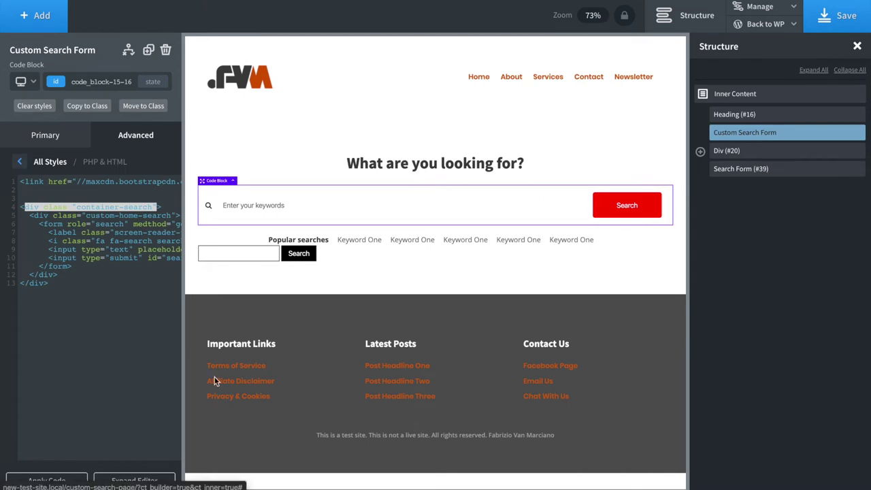
pyautogui.click(119, 479)
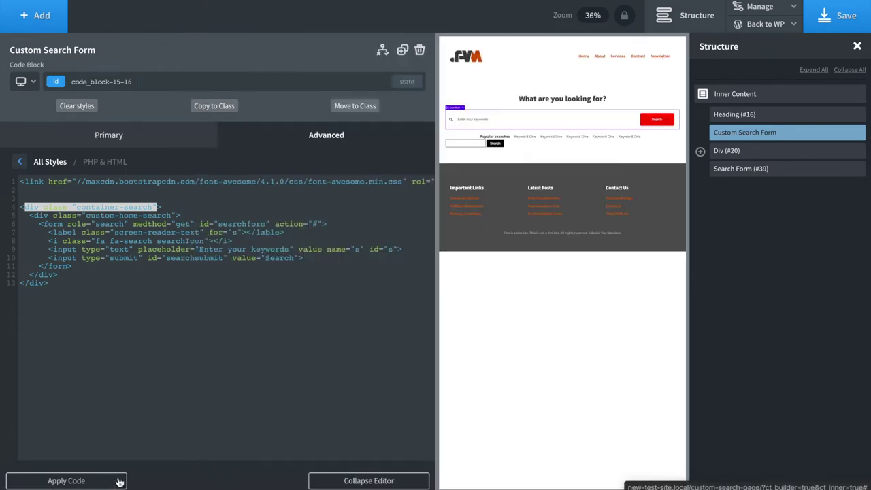
pyautogui.click(163, 329)
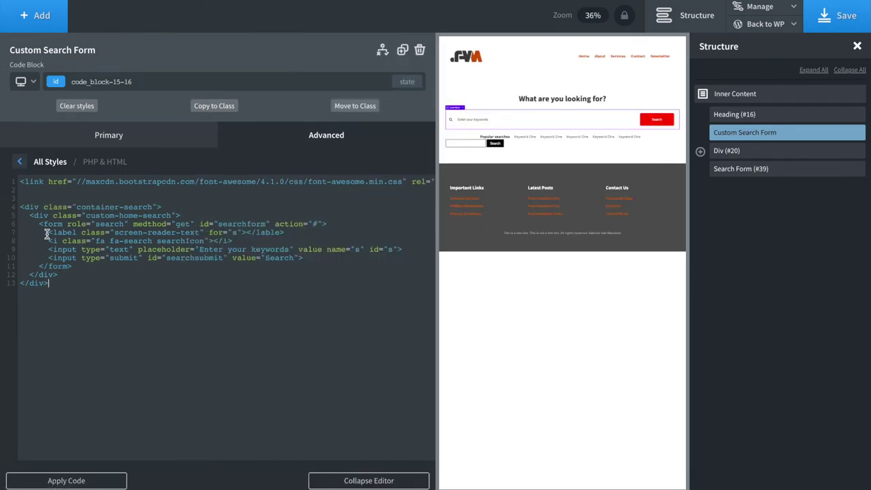
# Add the text "Messesage" inside the label element of the Custom Search Form's PHP & HTML code, preview the form and save the page
pyautogui.moveTo(48, 232); pyautogui.dragTo(297, 238)
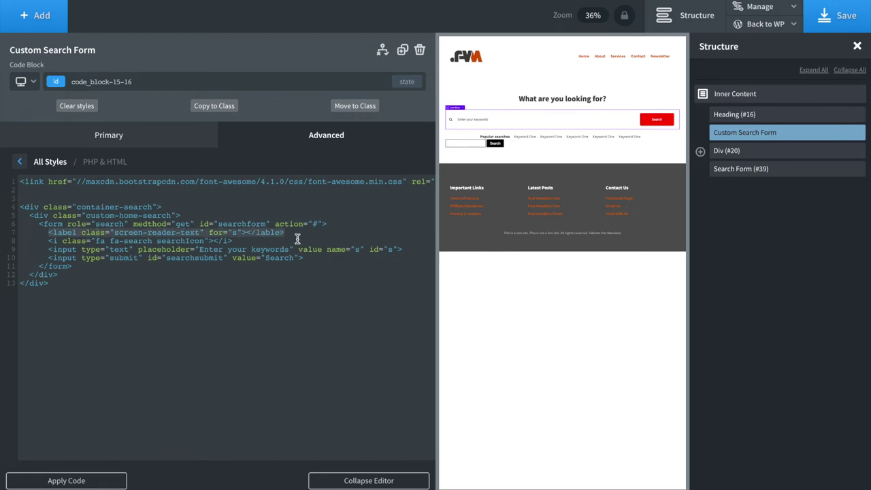
pyautogui.click(242, 232)
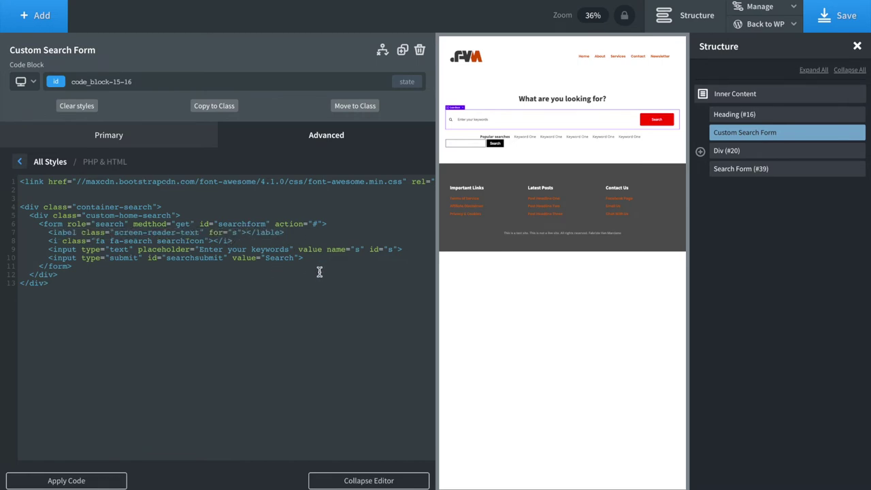
pyautogui.write('Messesage')
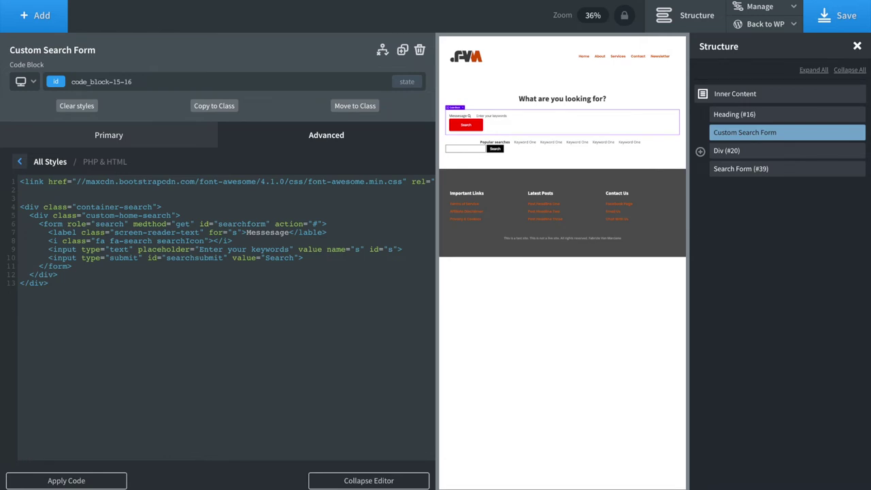
pyautogui.click(368, 482)
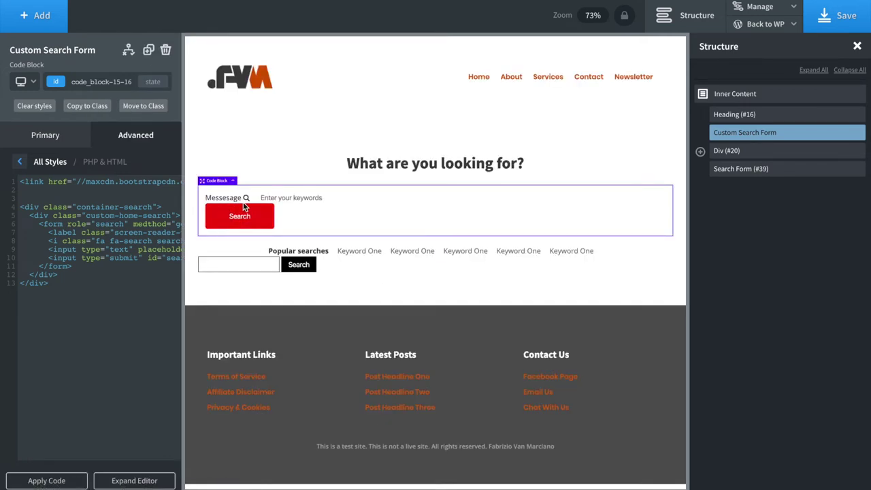
pyautogui.click(835, 16)
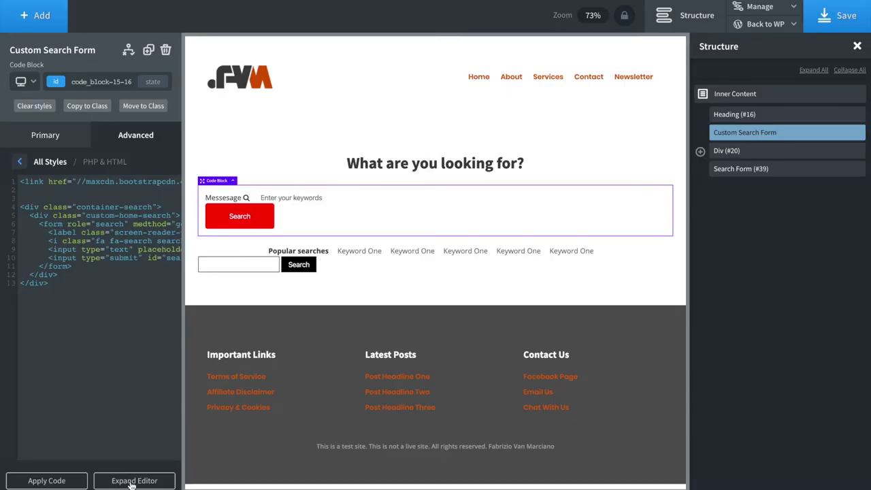
# Delete the whole label line from the Custom Search Form's code, apply and save it, and reload the frontend page
pyautogui.click(133, 481)
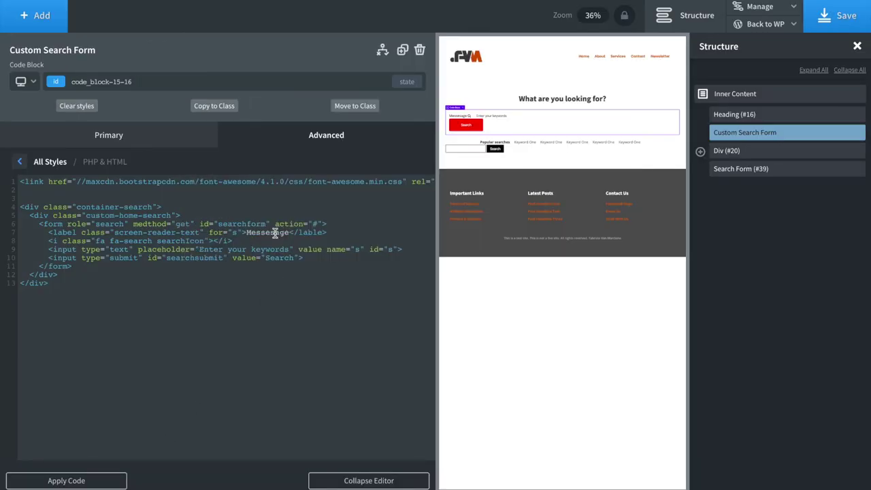
pyautogui.moveTo(330, 232); pyautogui.dragTo(6, 236)
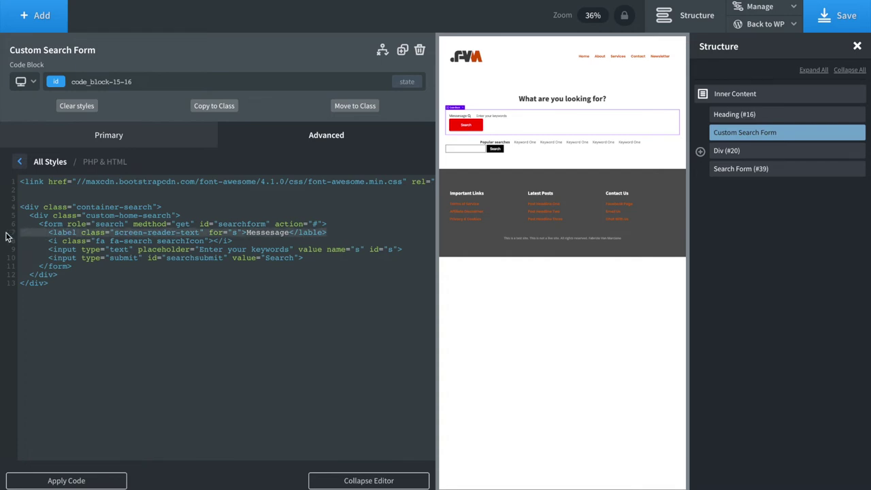
pyautogui.press('BackSpace')
pyautogui.press('BackSpace')
pyautogui.click(66, 480)
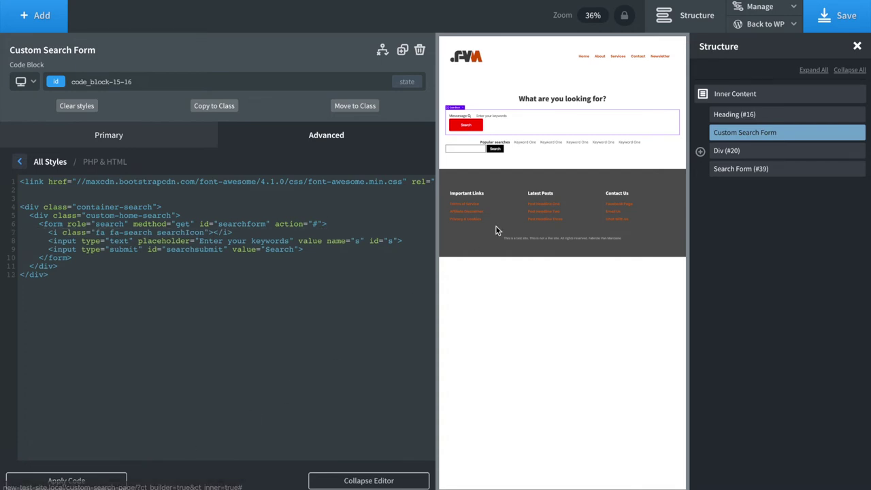
pyautogui.click(846, 24)
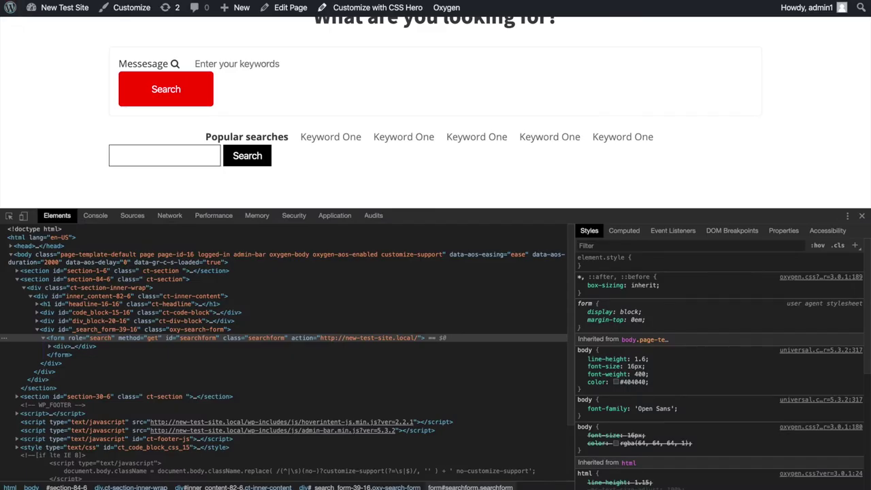
pyautogui.press('super+r')
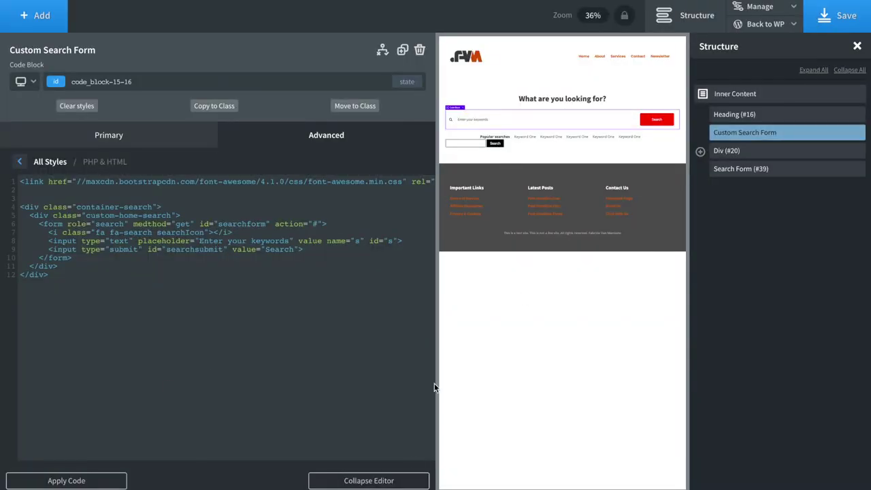
# Collapse the builder's code editor and select the built-in search form below the popular keyword links
pyautogui.click(364, 480)
pyautogui.click(247, 254)
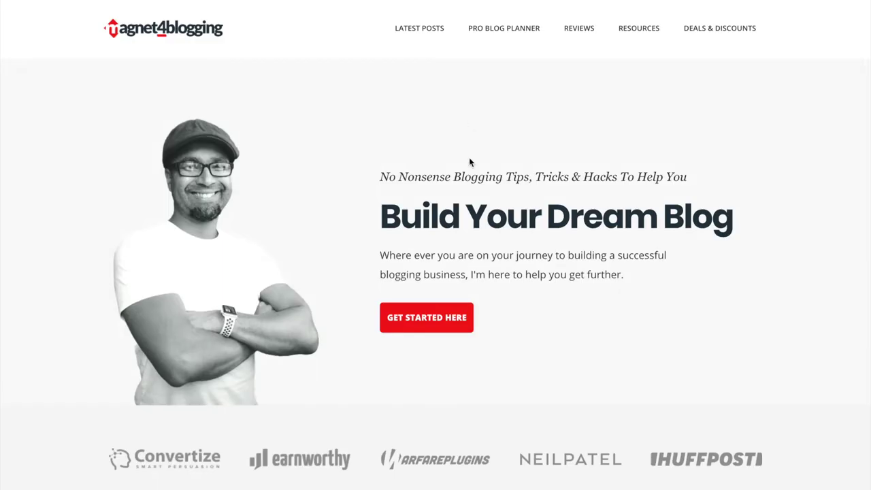
# Test the search form on the Magnet4blogging homepage with the keywords "blog traffic" and look through the results page
pyautogui.scroll(-6, 382, 193)
pyautogui.scroll(6, 382, 194)
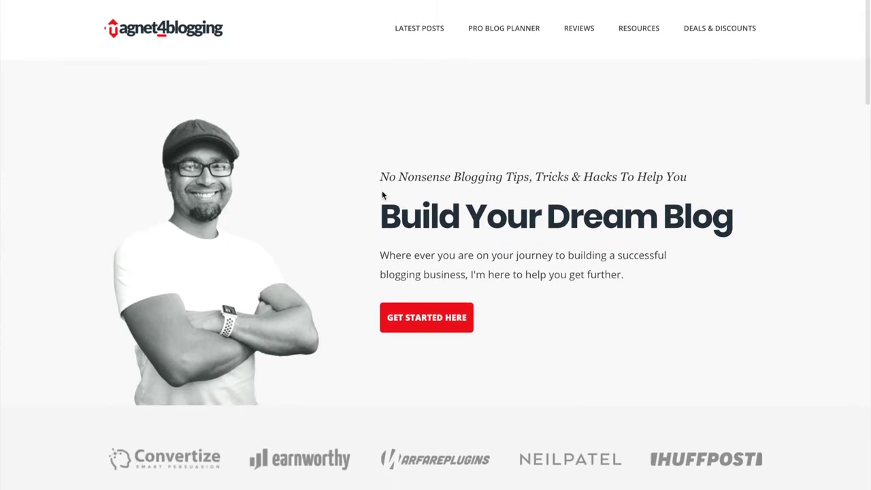
pyautogui.scroll(-9, 382, 193)
pyautogui.scroll(4, 382, 193)
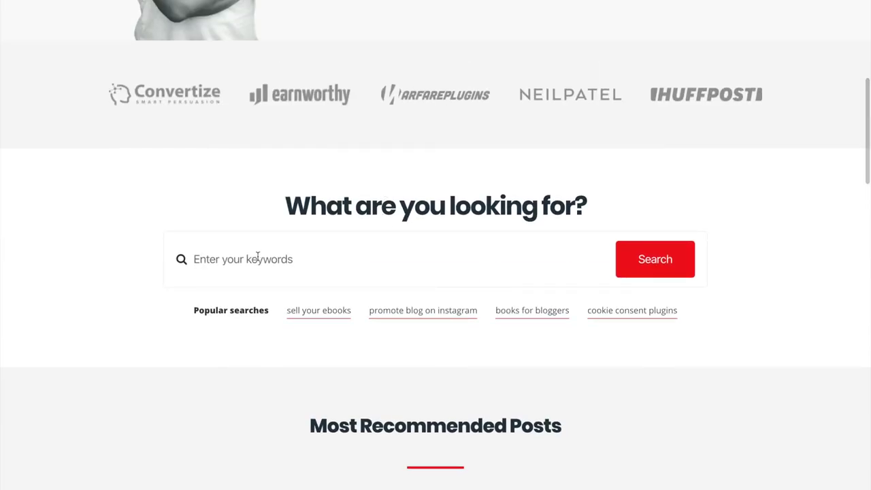
pyautogui.click(326, 262)
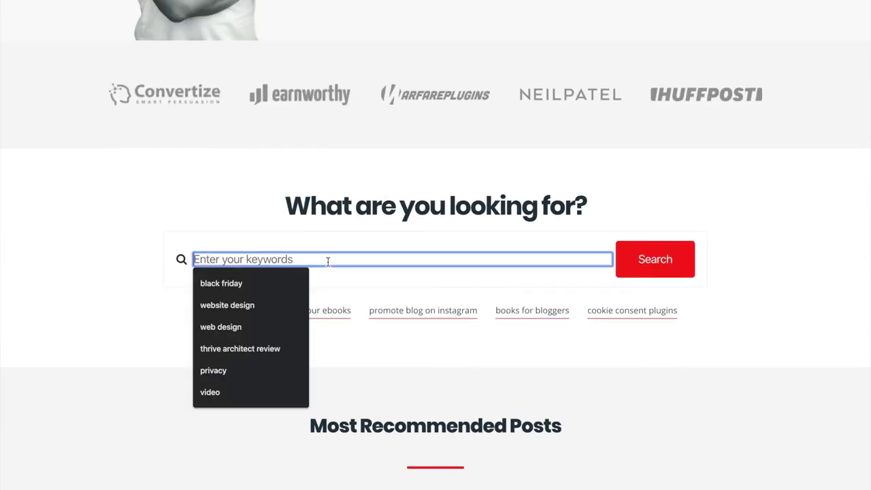
pyautogui.press('Escape')
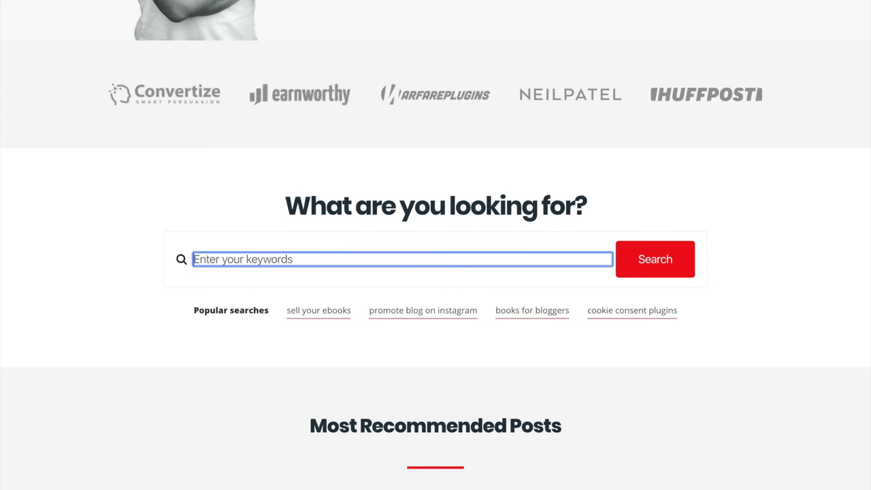
pyautogui.write('blog traffic')
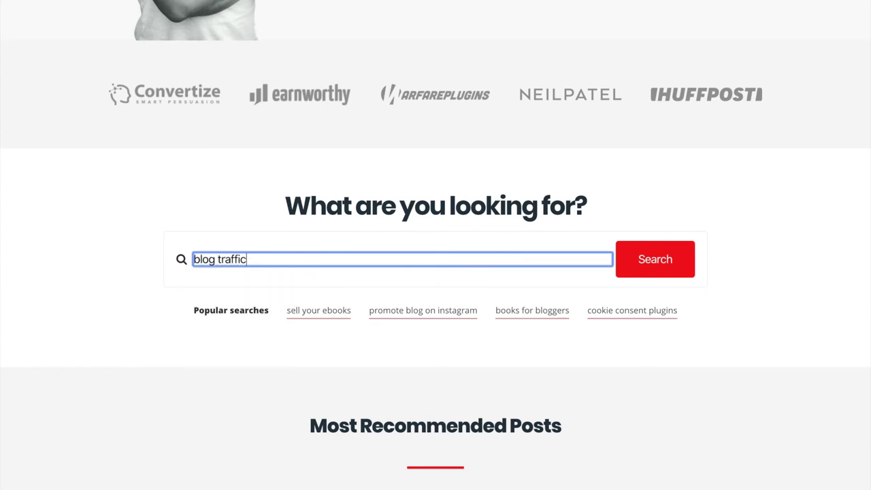
pyautogui.click(663, 270)
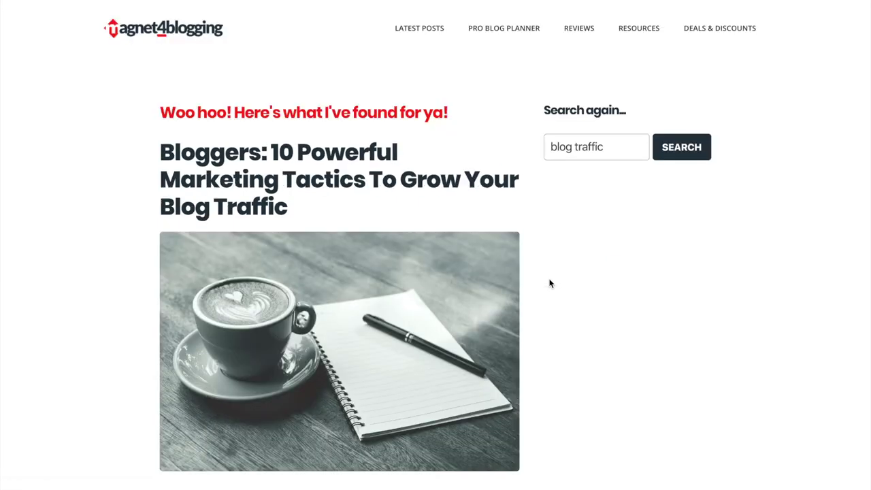
pyautogui.scroll(-10, 550, 282)
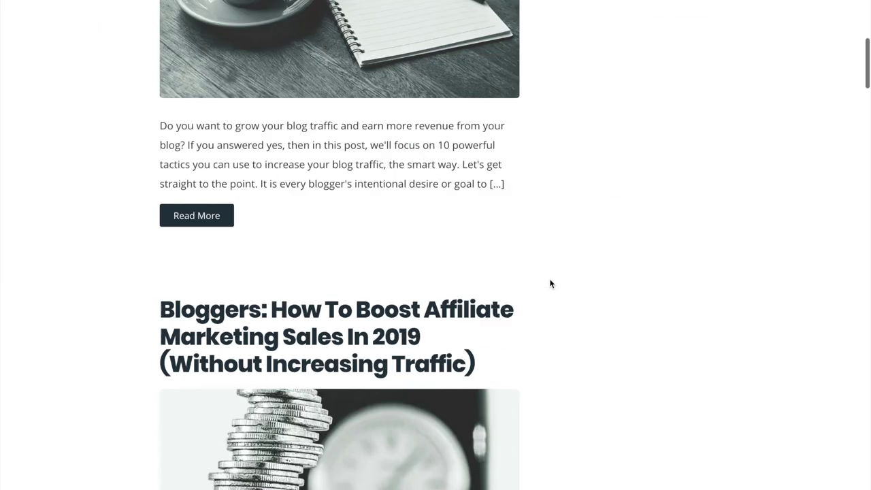
pyautogui.scroll(10, 550, 281)
pyautogui.scroll(-1, 550, 283)
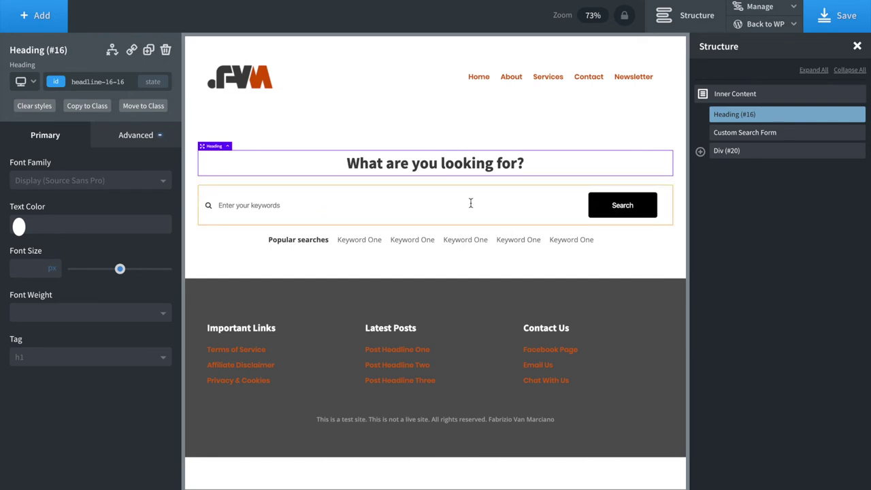
# Check the page layout at the Page container (1120px) and below breakpoint, and switch editing to Less than 992px
pyautogui.click(32, 82)
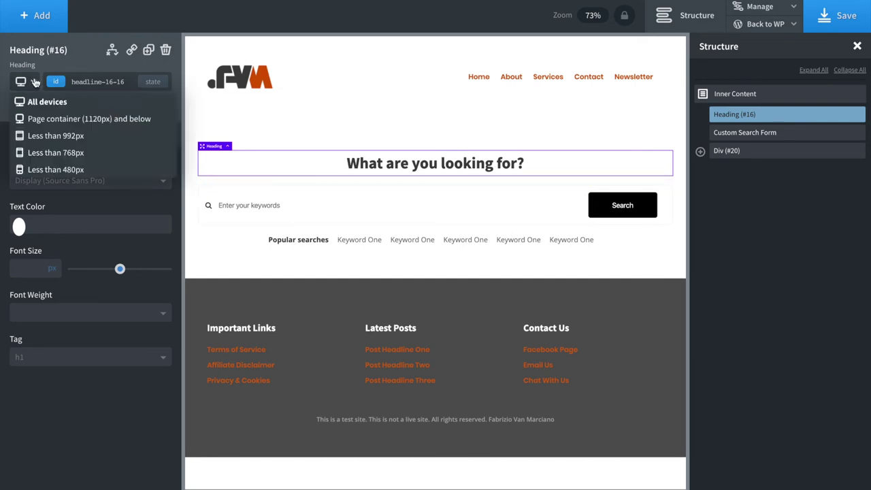
pyautogui.click(40, 120)
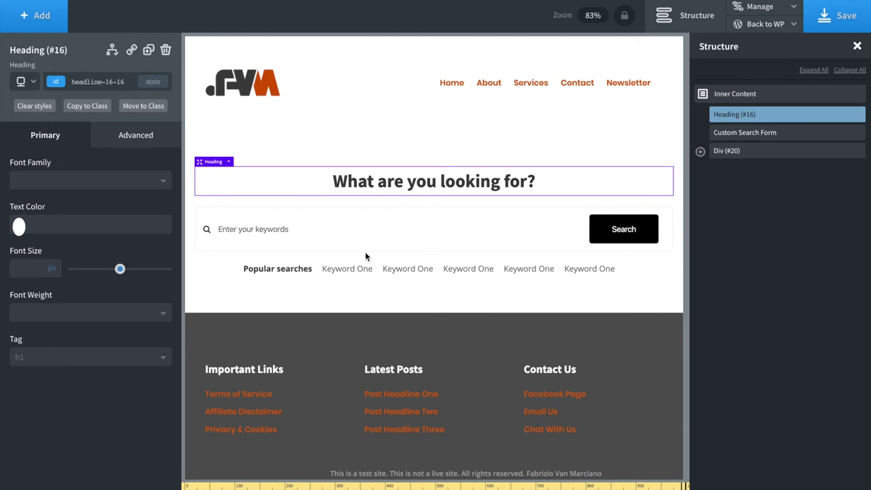
pyautogui.click(34, 83)
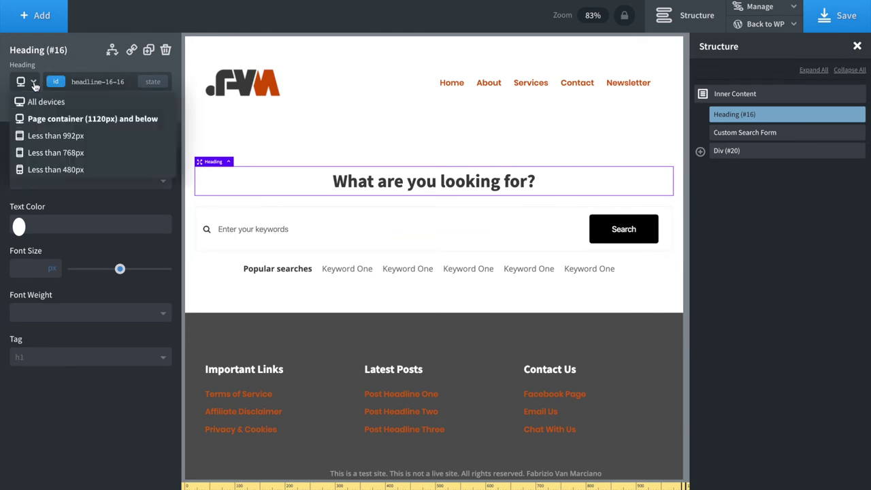
pyautogui.click(42, 136)
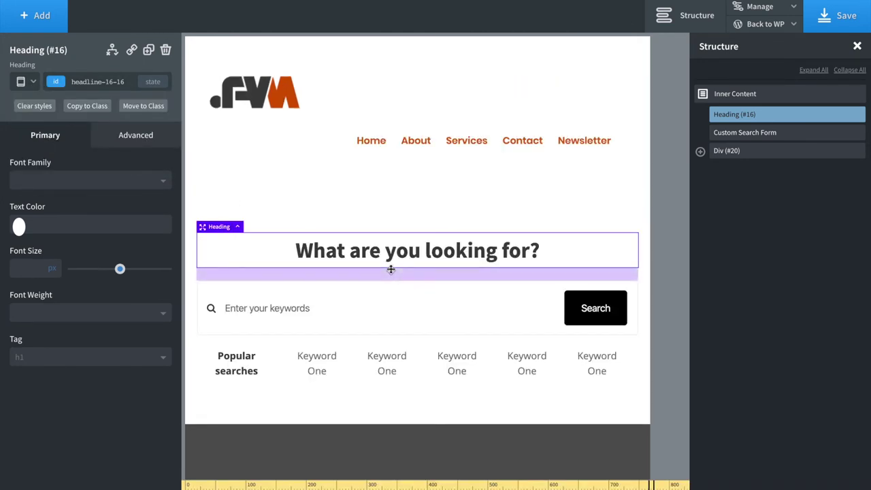
pyautogui.scroll(-1, 415, 344)
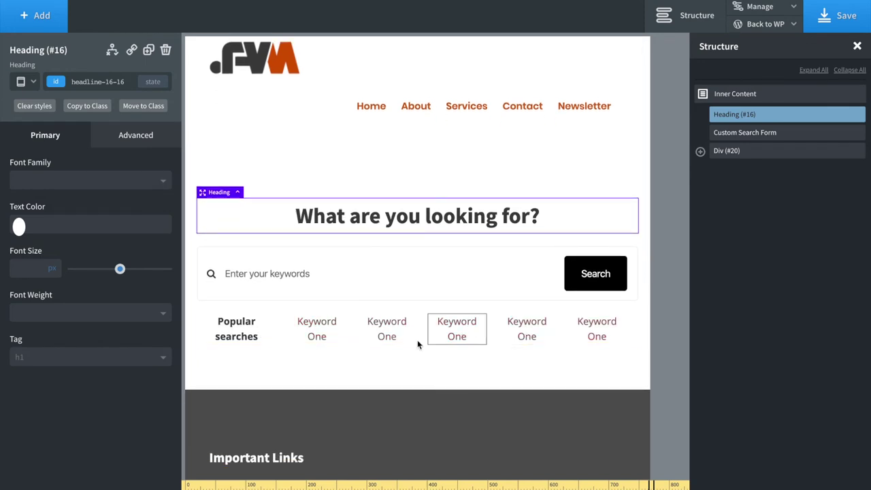
# Set the font size of the Popular searches text and the keyword links to 14 px for screens under 992px, and save
pyautogui.click(248, 332)
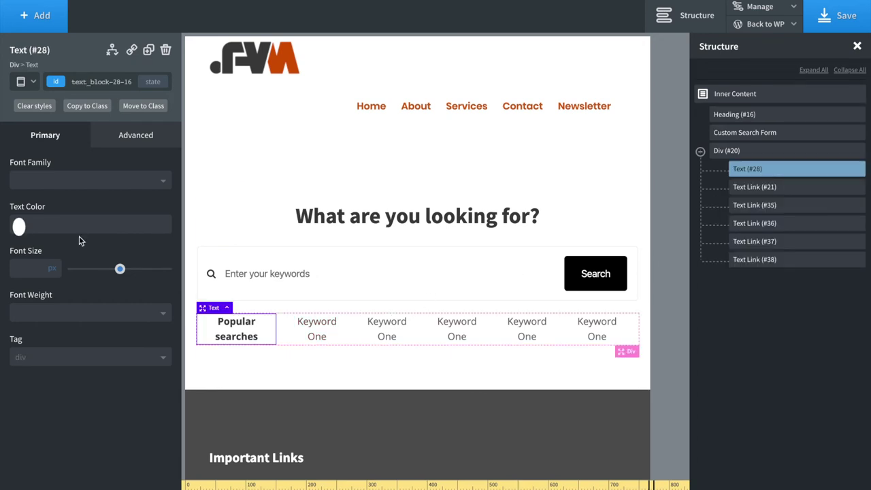
pyautogui.click(40, 268)
pyautogui.write('14')
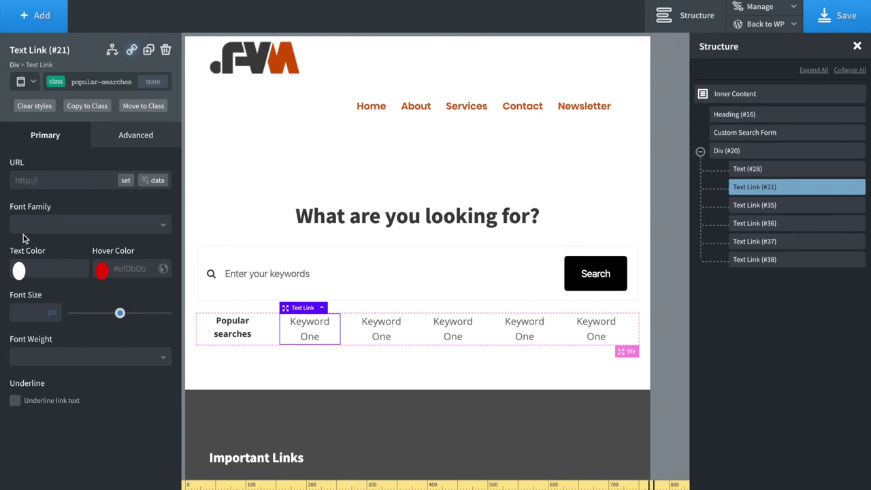
pyautogui.click(18, 312)
pyautogui.write('14')
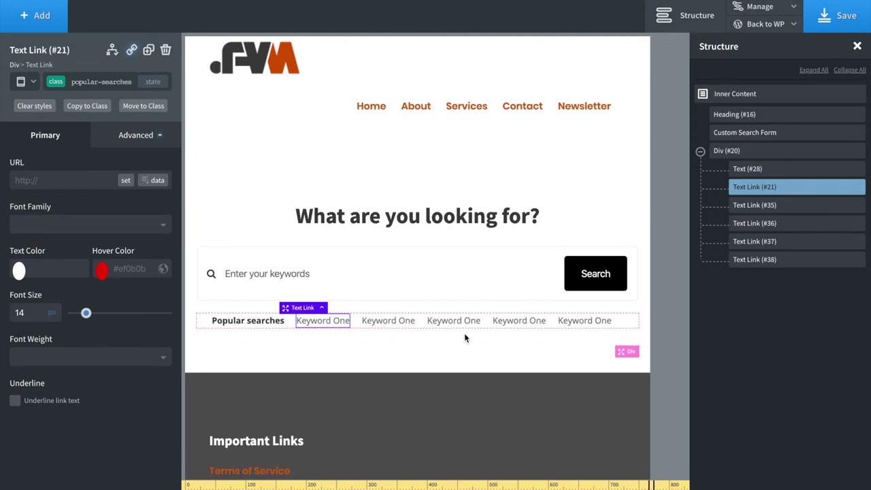
pyautogui.click(842, 15)
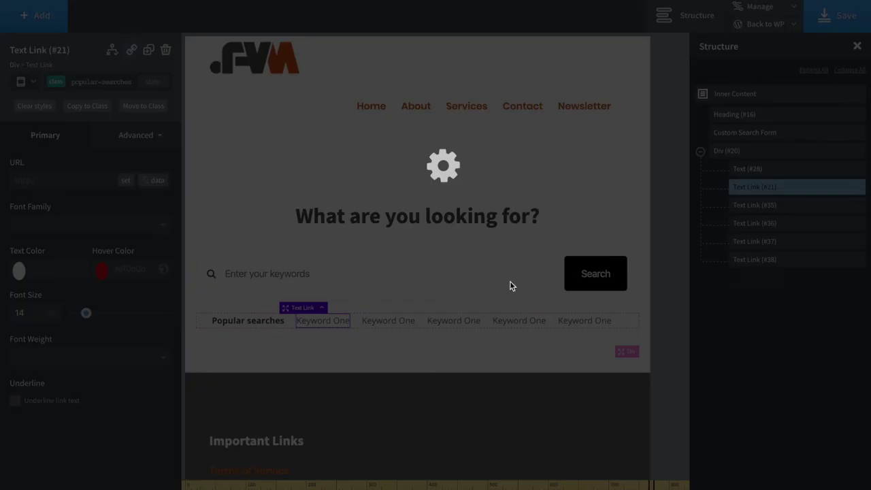
# Switch editing to Less than 768px and set the Custom Search Form's visibility to hidden
pyautogui.click(30, 82)
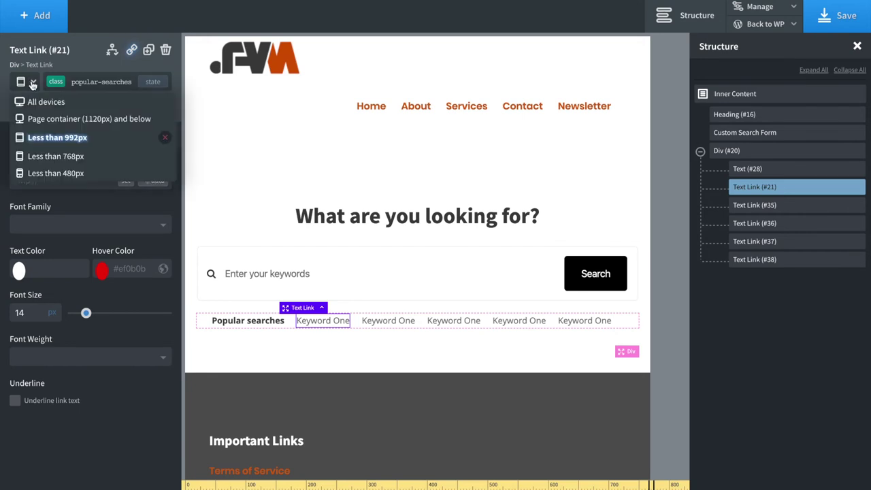
pyautogui.click(42, 160)
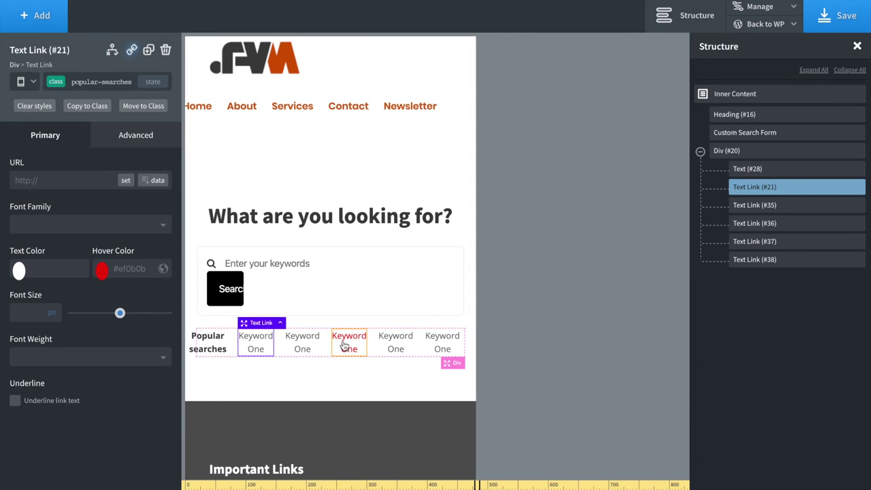
pyautogui.click(701, 152)
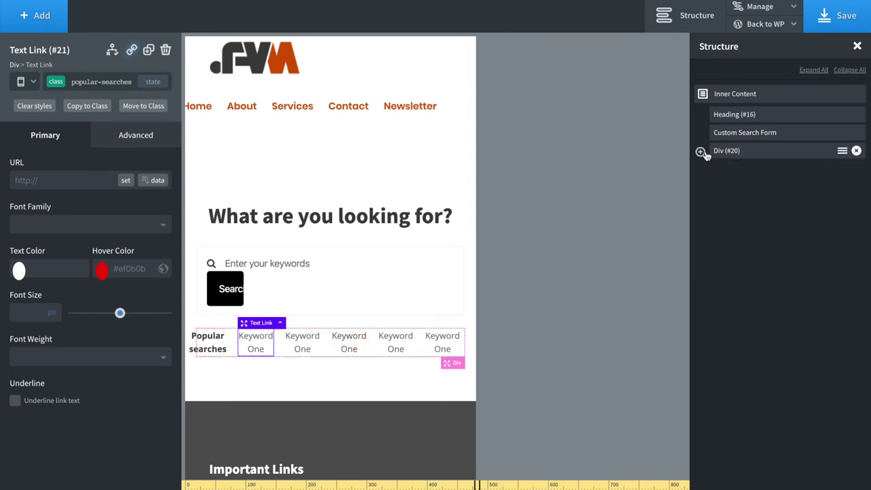
pyautogui.click(749, 136)
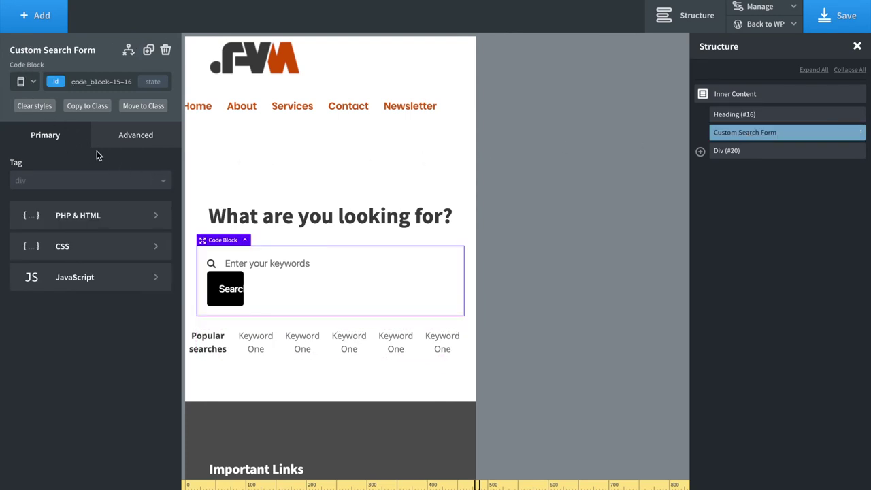
pyautogui.click(123, 135)
pyautogui.click(99, 241)
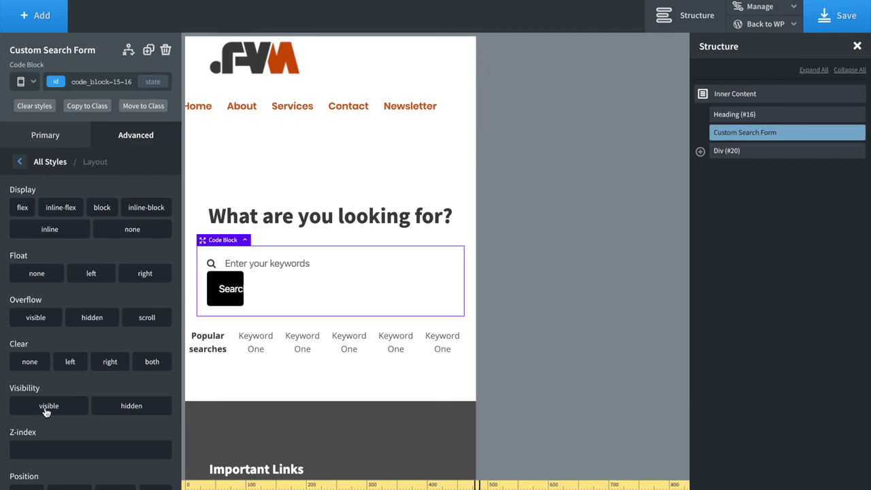
pyautogui.click(133, 410)
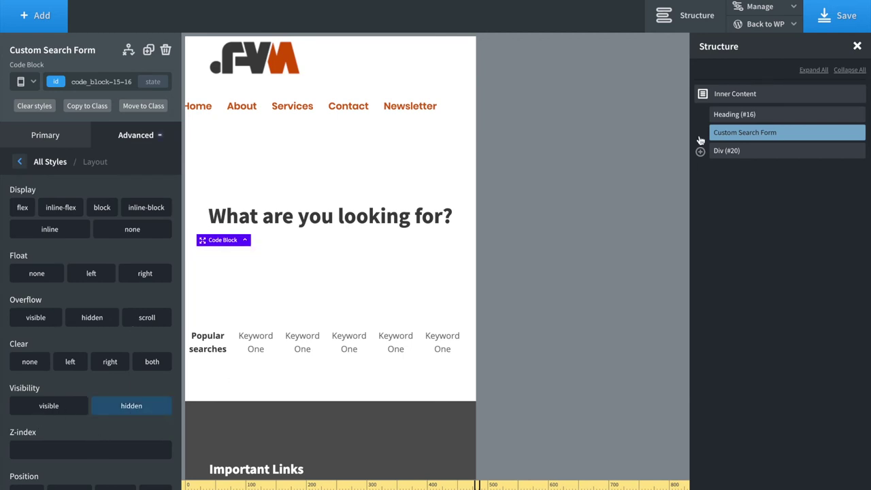
# Find the built-in Search Form component and add it directly below the Custom Search Form
pyautogui.click(43, 23)
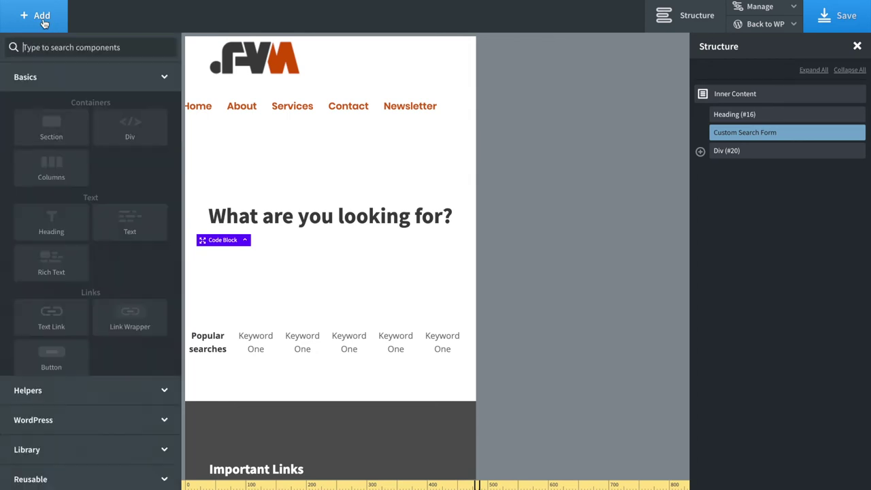
pyautogui.click(88, 48)
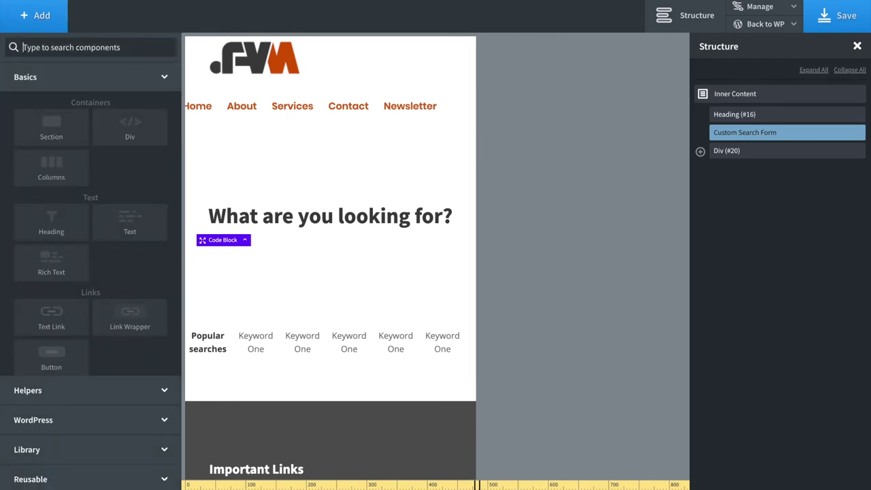
pyautogui.write('search')
pyautogui.click(44, 79)
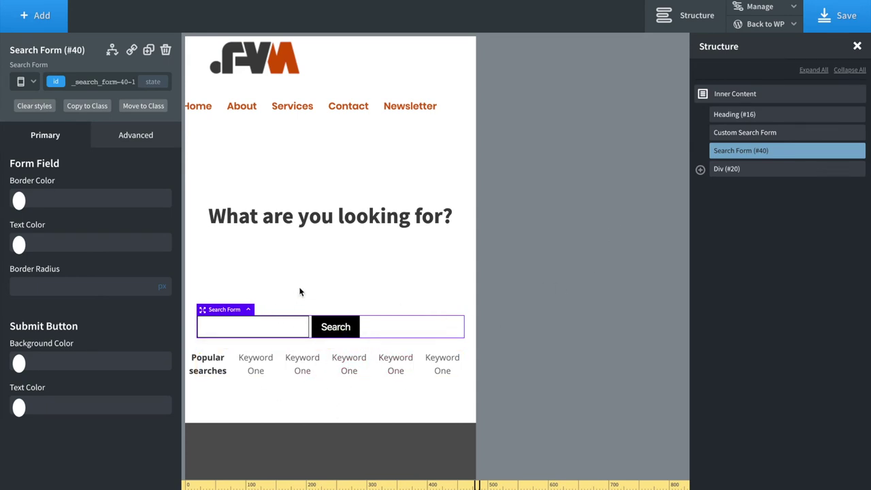
# Set the built-in Search Form's visibility to hidden for the Less than 992px breakpoint
pyautogui.click(33, 82)
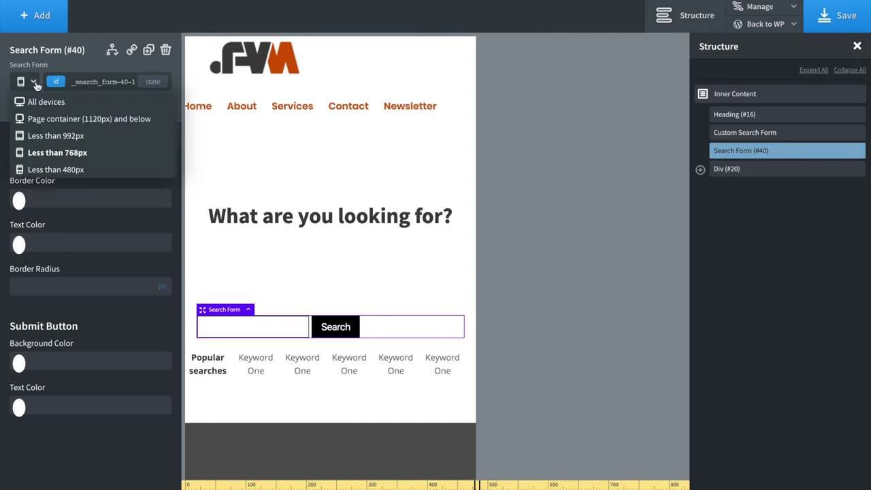
pyautogui.click(44, 138)
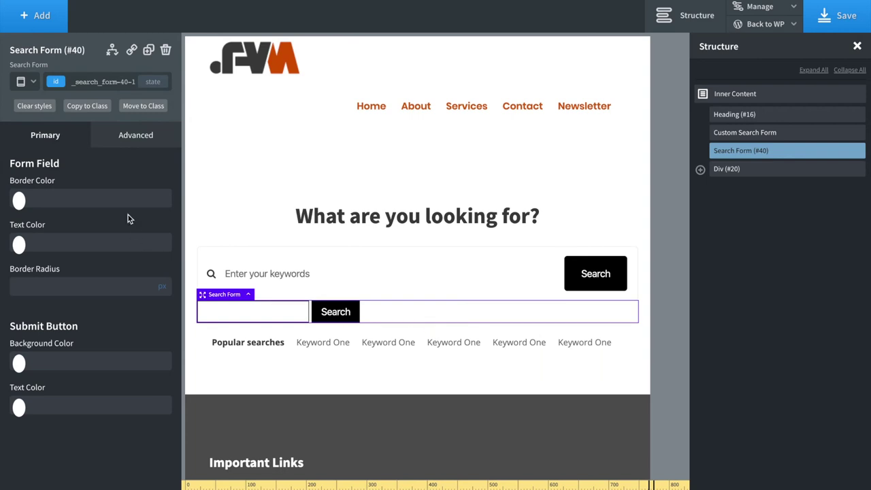
pyautogui.click(126, 138)
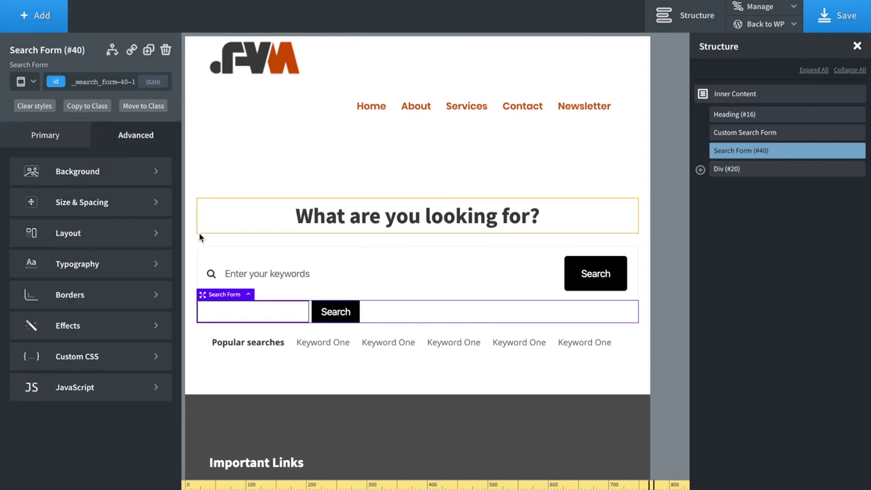
pyautogui.click(96, 234)
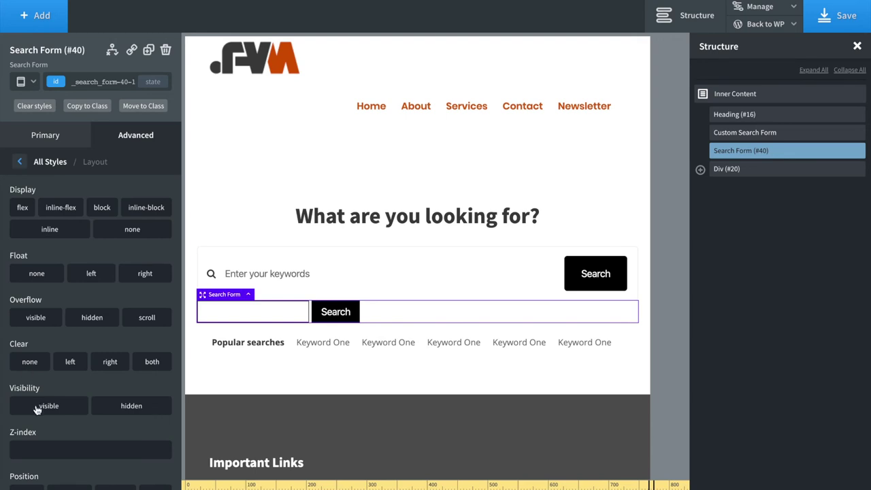
pyautogui.click(132, 405)
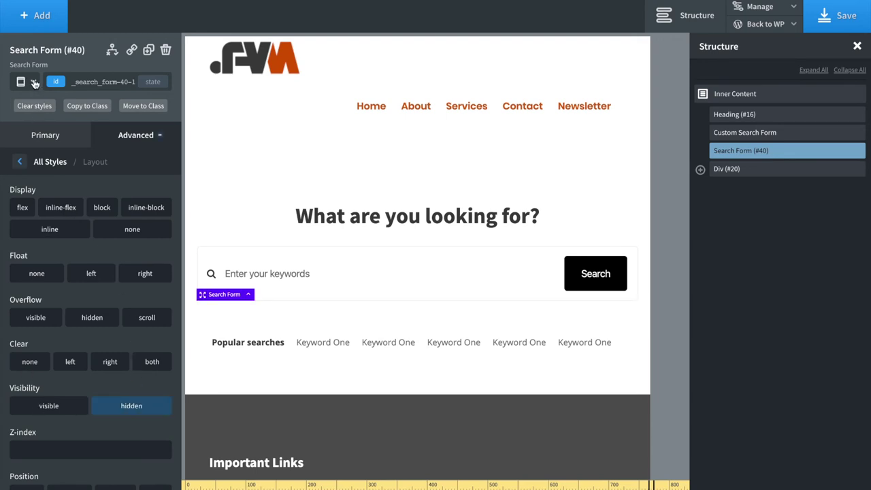
# Hide the built-in Search Form for Page container (1120px) and below and for All devices, and save
pyautogui.click(34, 83)
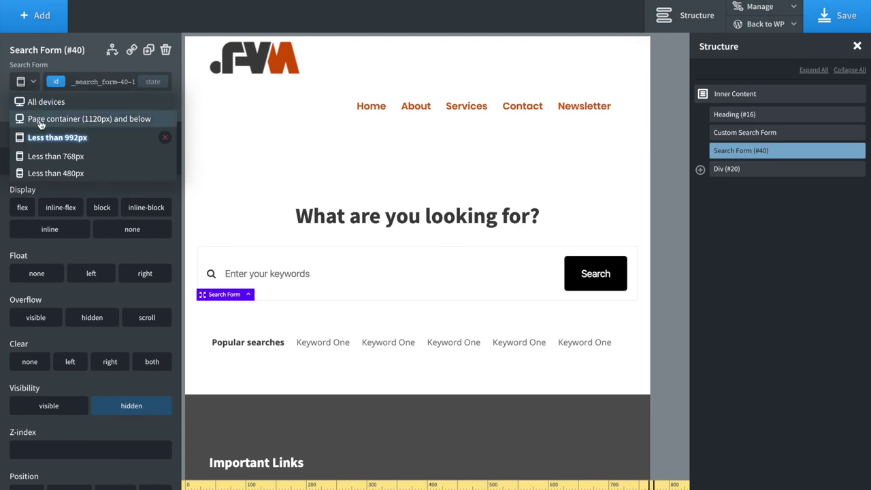
pyautogui.click(40, 120)
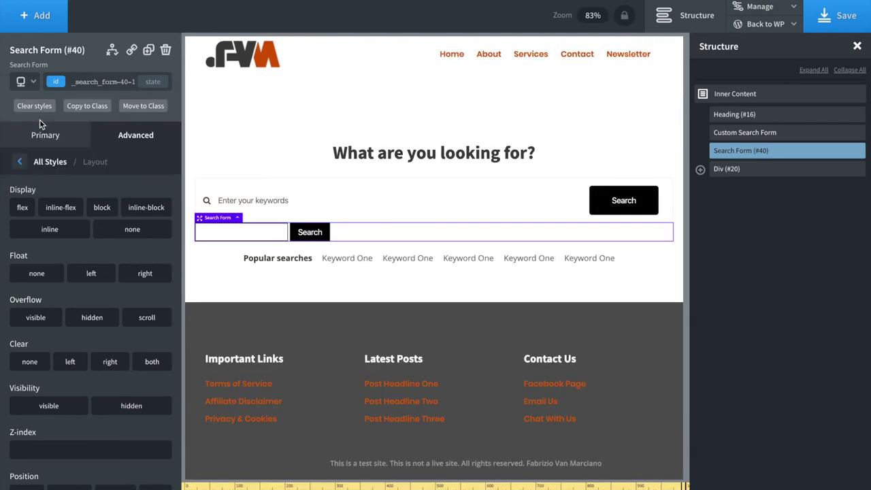
pyautogui.click(135, 407)
pyautogui.click(35, 82)
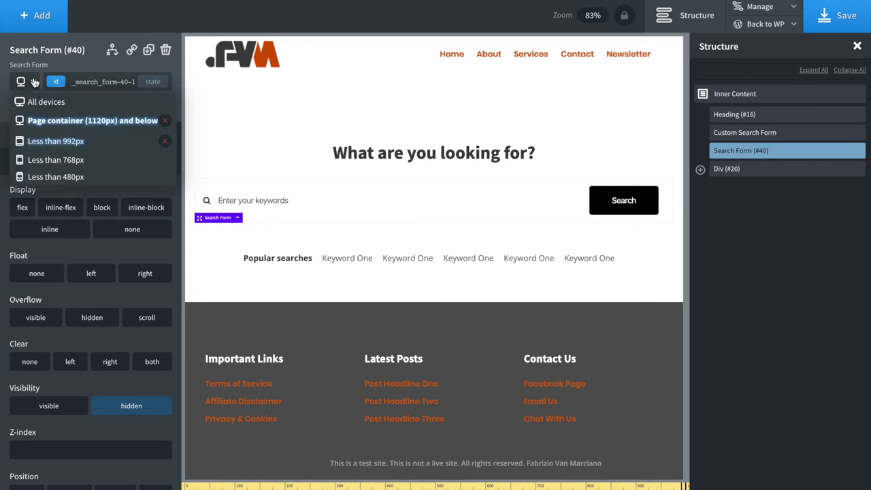
pyautogui.click(68, 103)
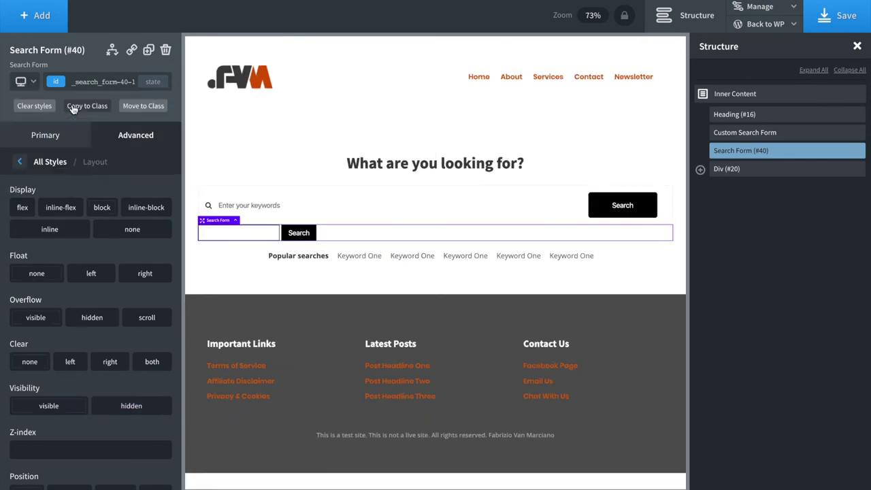
pyautogui.click(135, 406)
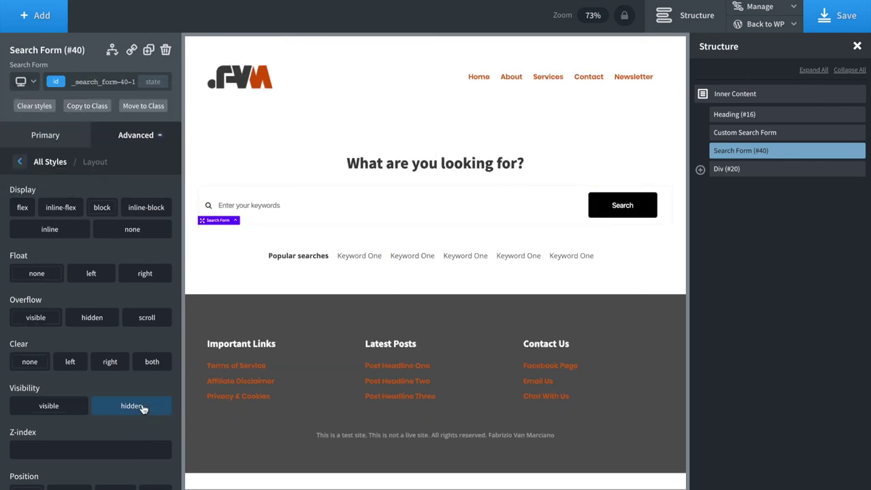
pyautogui.click(838, 27)
# Set the top margin of the popular searches Div to -10 px for the Less than 992px breakpoint, and save
pyautogui.click(34, 87)
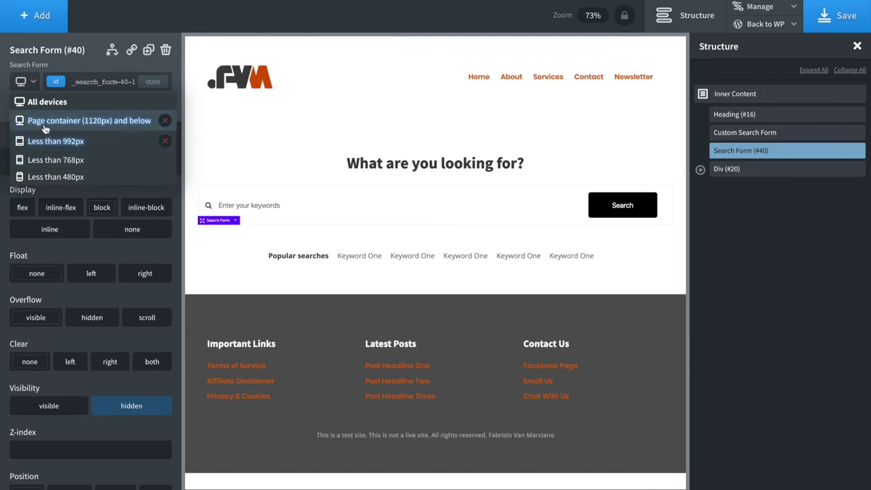
pyautogui.click(45, 123)
pyautogui.click(34, 87)
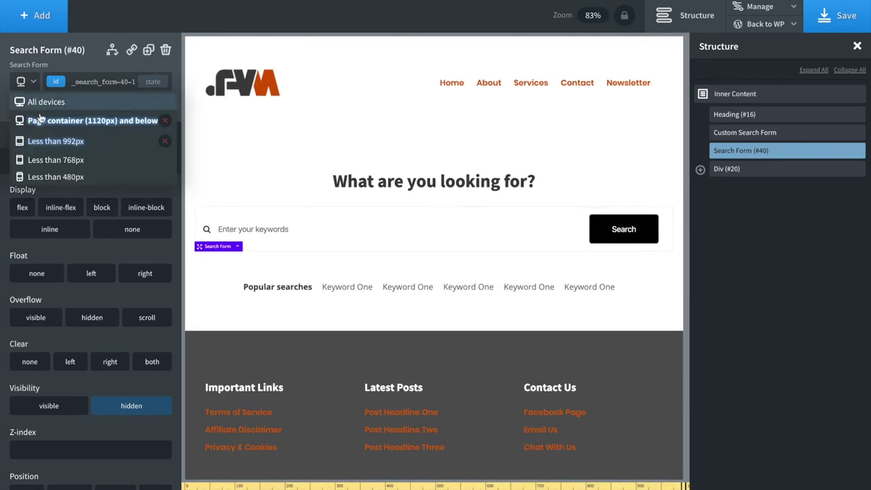
pyautogui.click(43, 140)
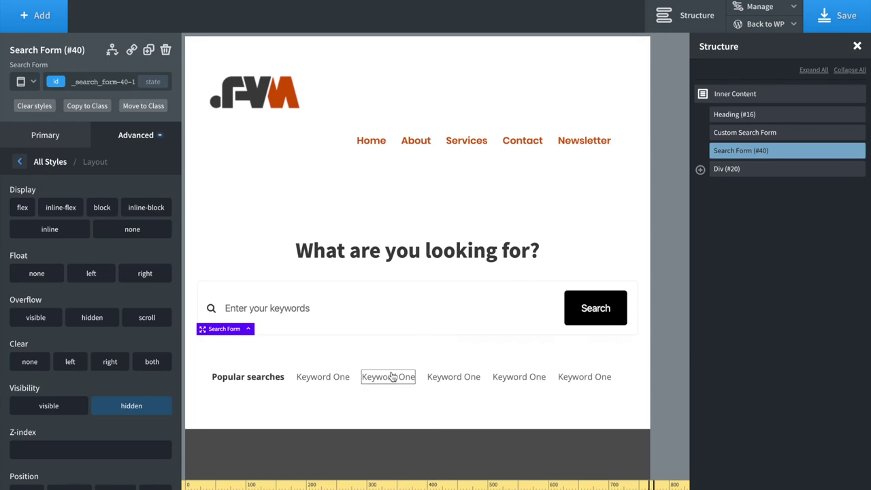
pyautogui.click(730, 170)
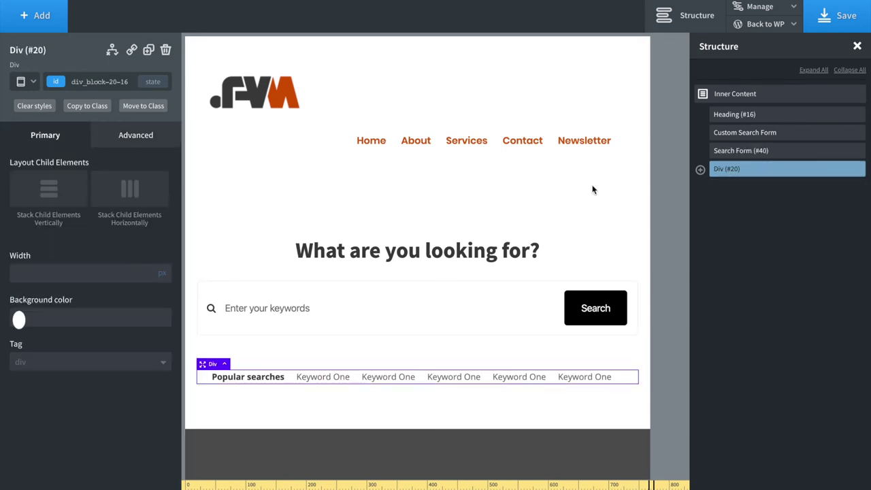
pyautogui.click(144, 140)
pyautogui.click(87, 206)
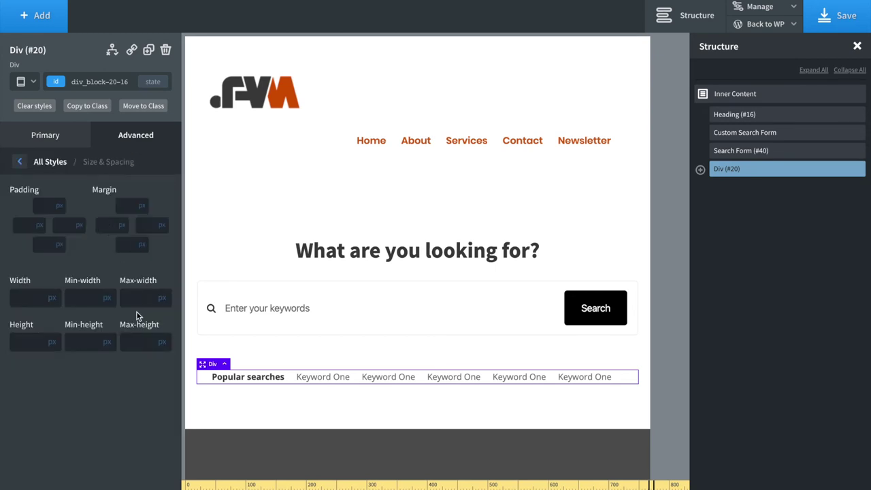
pyautogui.click(125, 205)
pyautogui.write('-10')
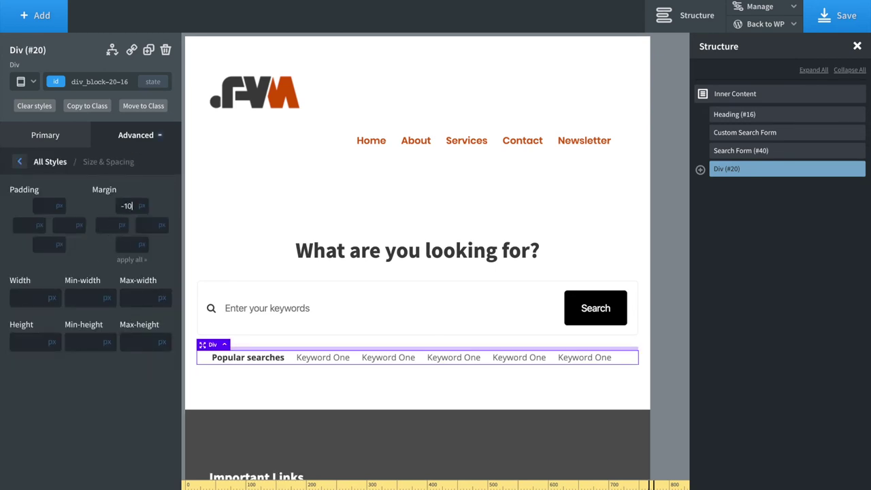
pyautogui.click(838, 15)
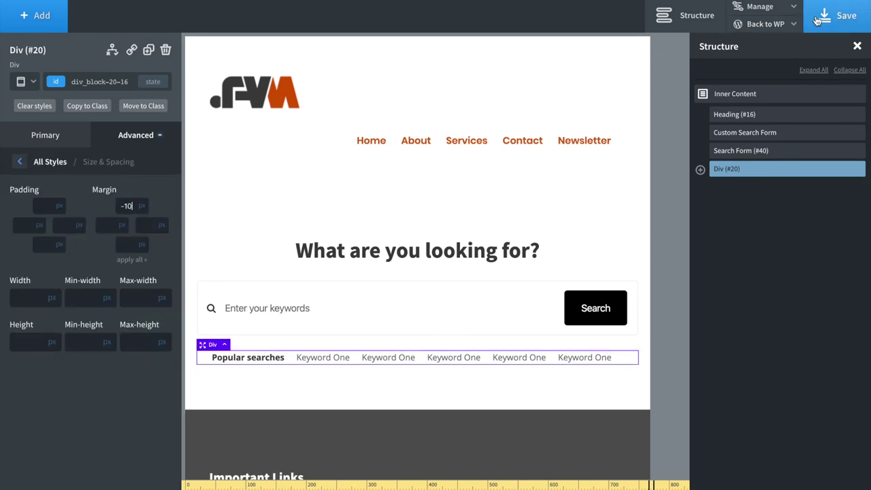
# Set the top margin of the popular searches Div to 20 px for the Less than 768px breakpoint
pyautogui.moveTo(34, 86)
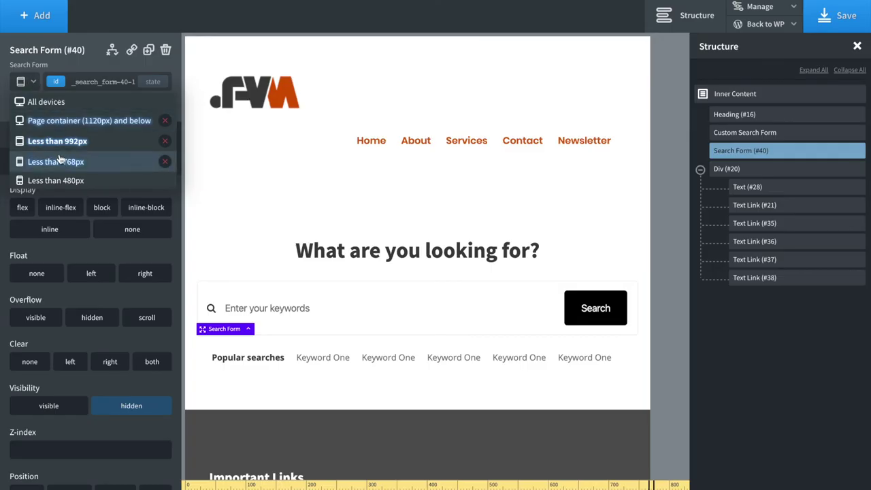
pyautogui.click(59, 161)
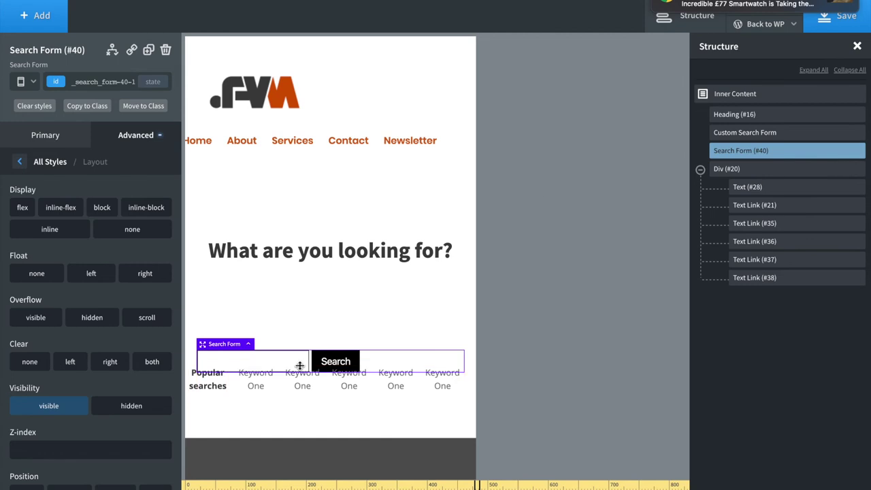
pyautogui.click(736, 172)
pyautogui.click(133, 138)
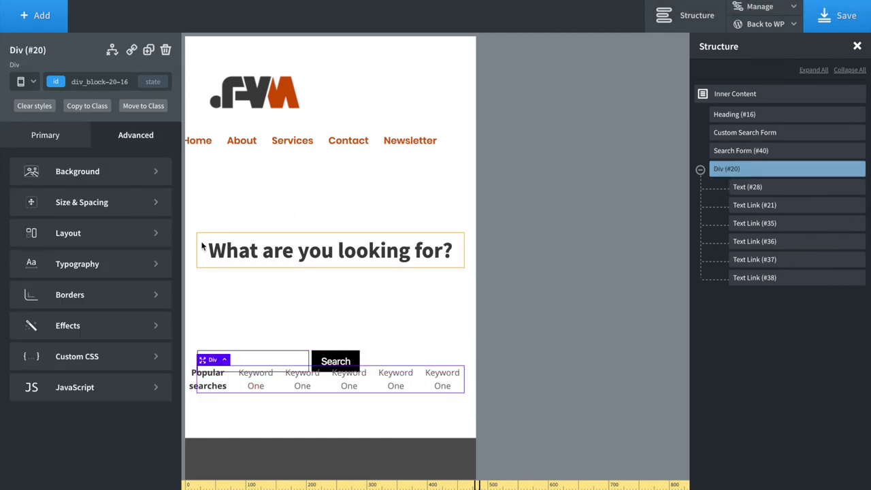
pyautogui.click(130, 210)
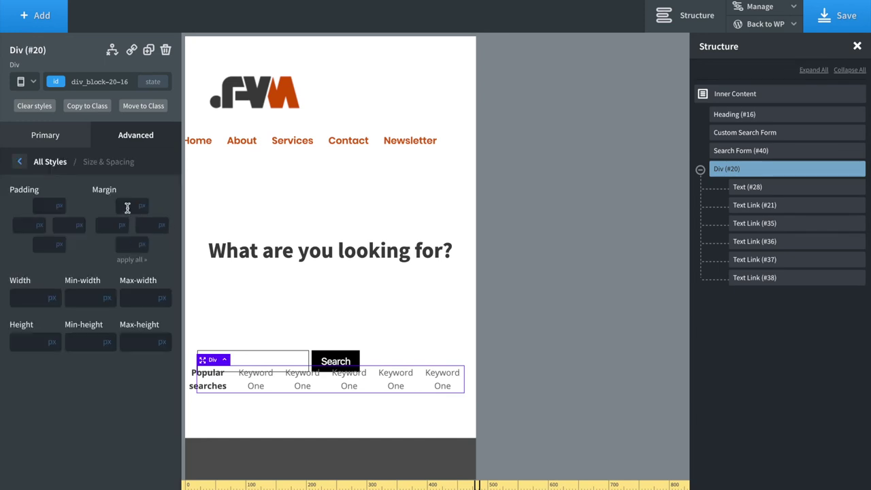
pyautogui.click(127, 206)
pyautogui.write('20')
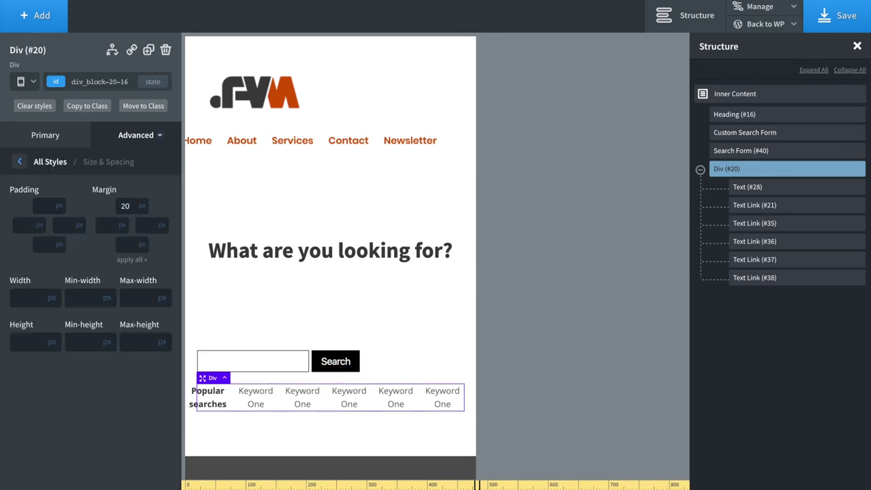
# Set the built-in Search Form's top margin to -120 px for the Less than 768px breakpoint
pyautogui.click(759, 151)
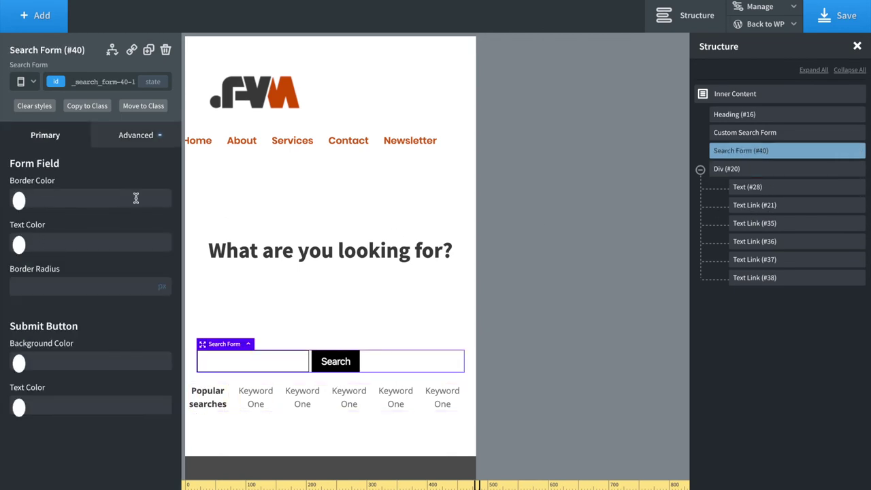
pyautogui.click(139, 134)
pyautogui.click(106, 208)
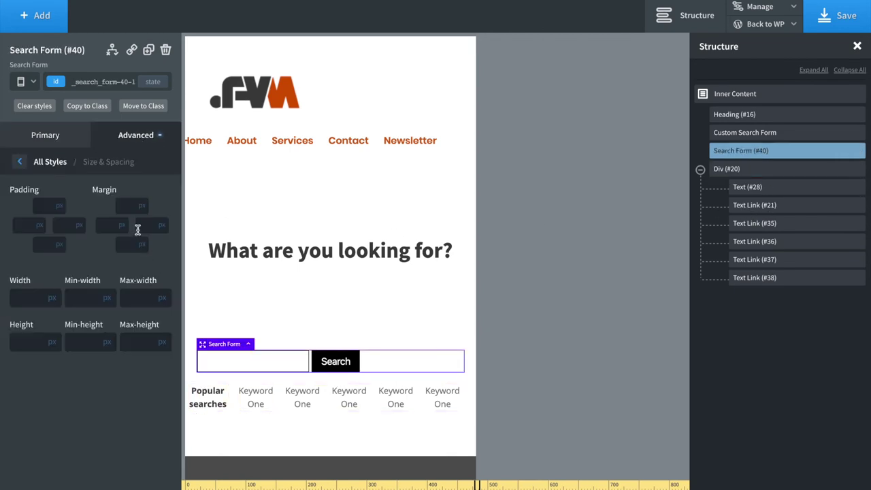
pyautogui.click(130, 206)
pyautogui.write('-120')
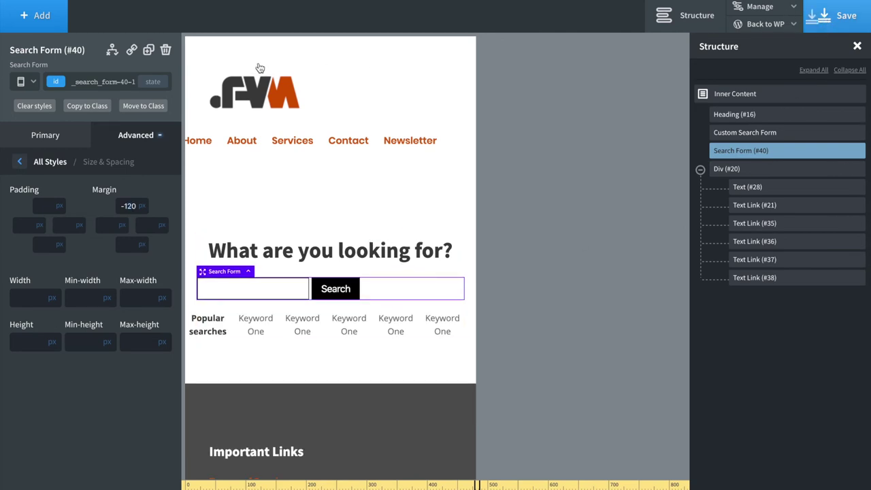
# Set the popular searches Div's visibility to hidden for the Less than 480px breakpoint, and save
pyautogui.click(34, 82)
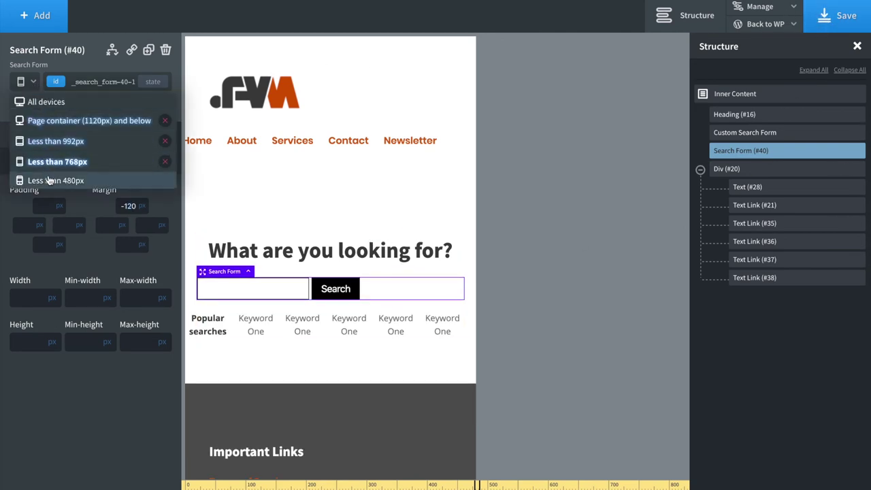
pyautogui.click(40, 179)
pyautogui.click(749, 151)
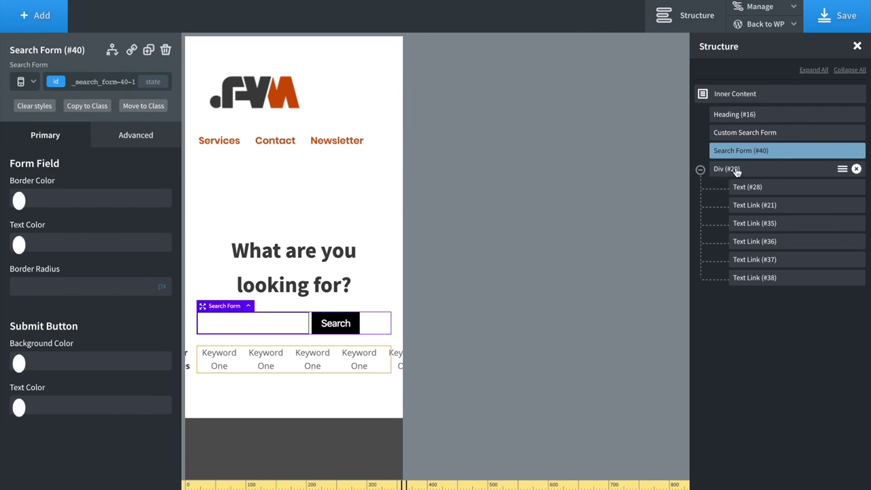
pyautogui.click(736, 170)
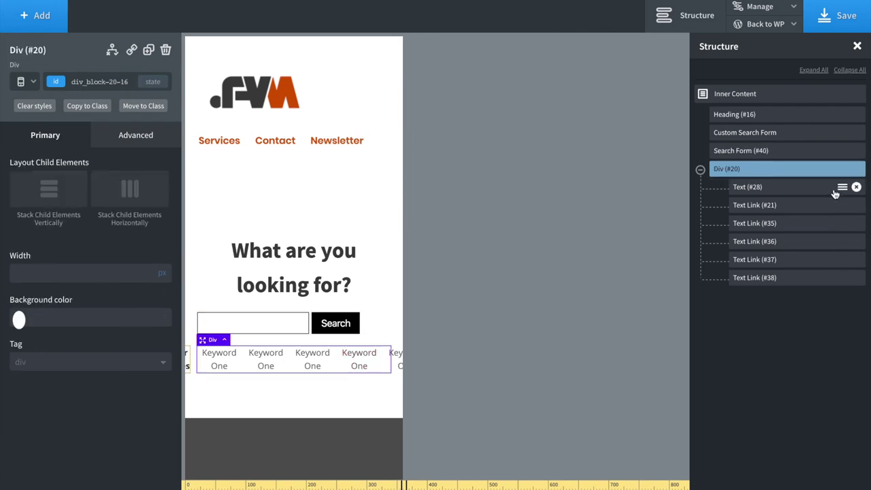
pyautogui.click(135, 134)
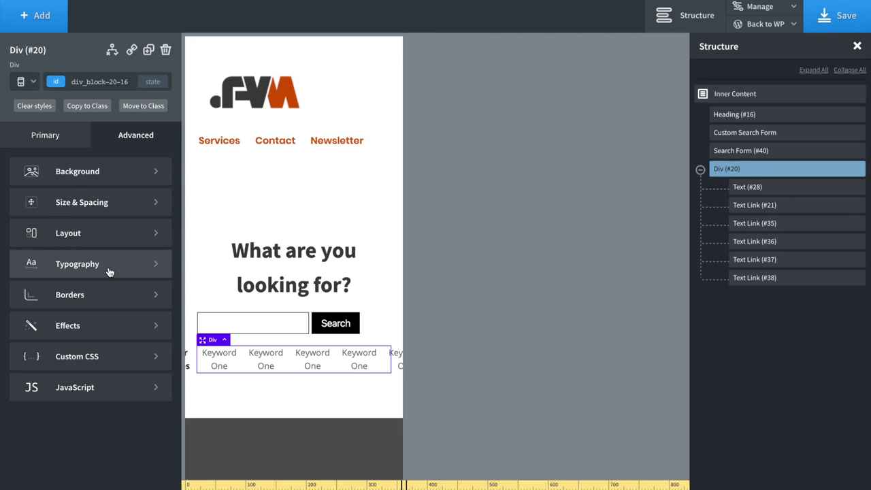
pyautogui.click(103, 202)
pyautogui.click(47, 163)
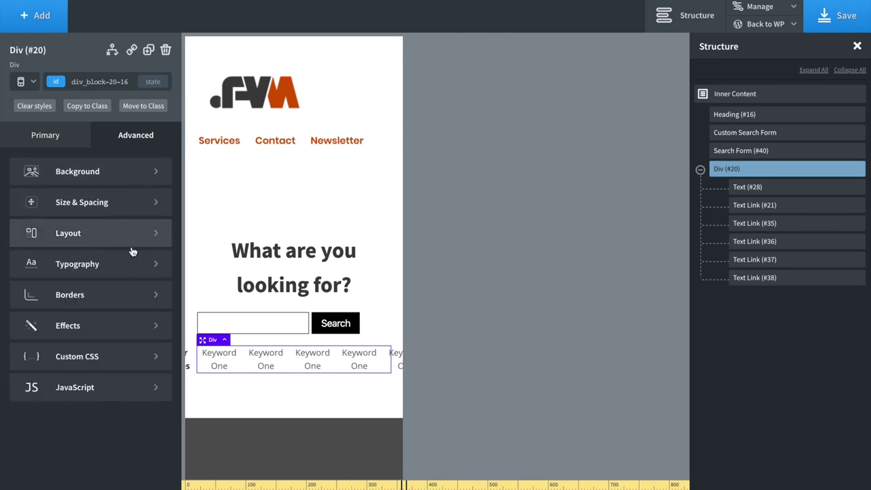
pyautogui.click(89, 233)
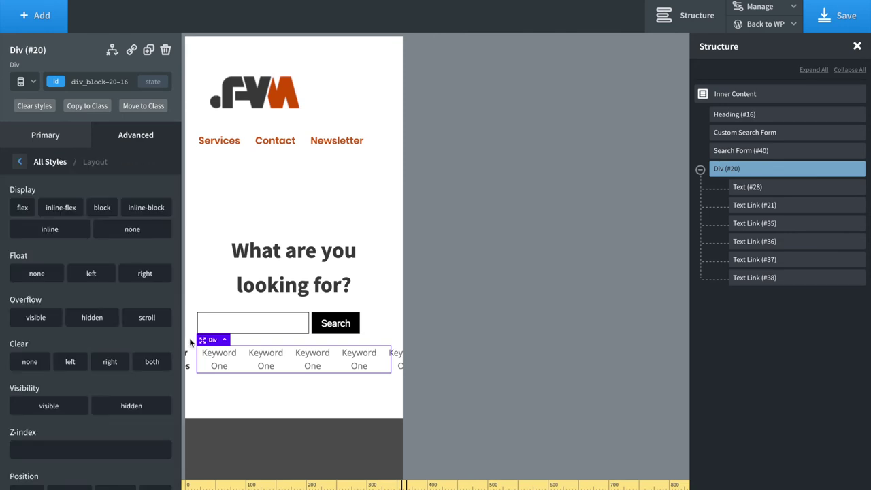
pyautogui.click(136, 408)
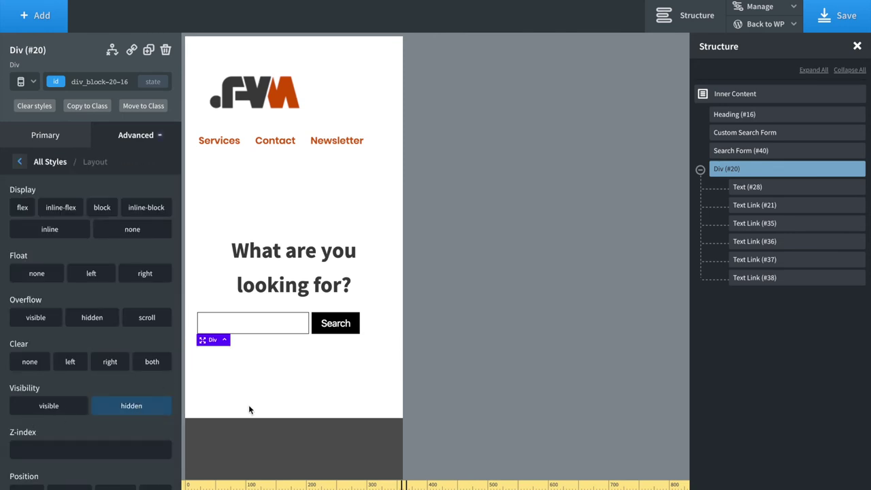
pyautogui.click(838, 15)
# Set the popular searches Div's top margin to -15 px for Page container (1120px) and below, and save
pyautogui.click(32, 82)
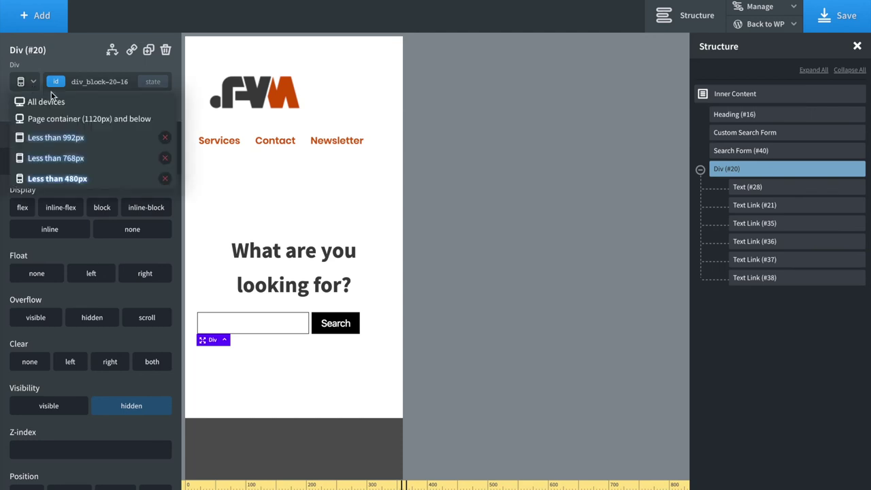
pyautogui.click(73, 158)
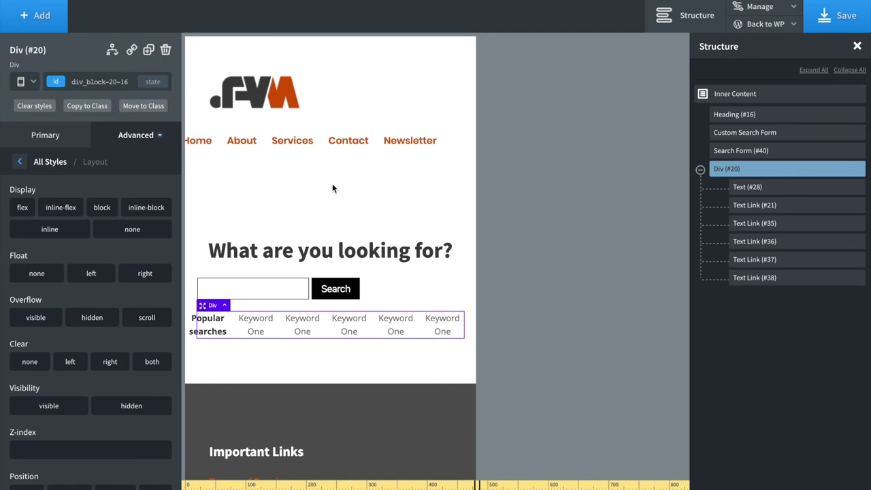
pyautogui.scroll(-5, 290, 101)
pyautogui.scroll(5, 290, 102)
pyautogui.click(34, 85)
pyautogui.click(44, 140)
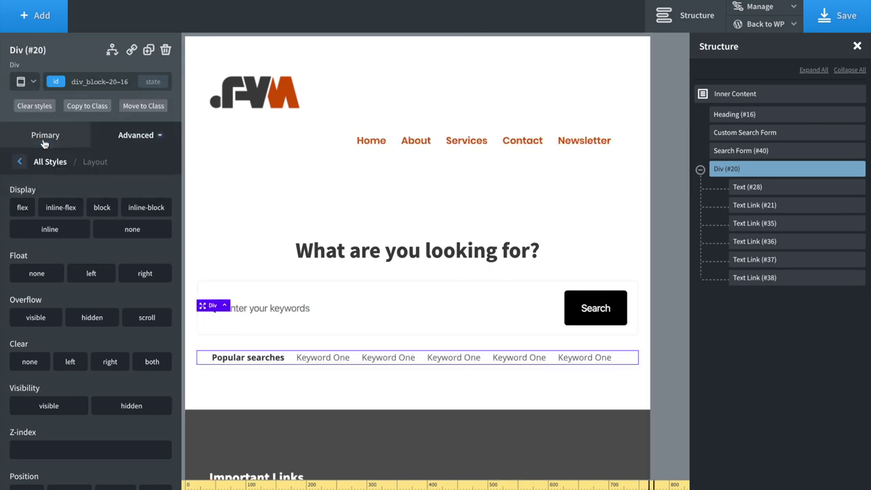
pyautogui.click(32, 89)
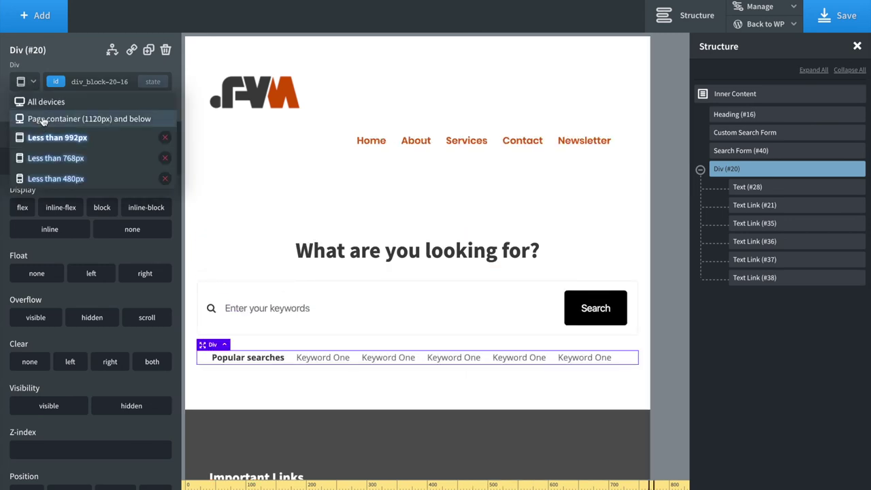
pyautogui.click(41, 117)
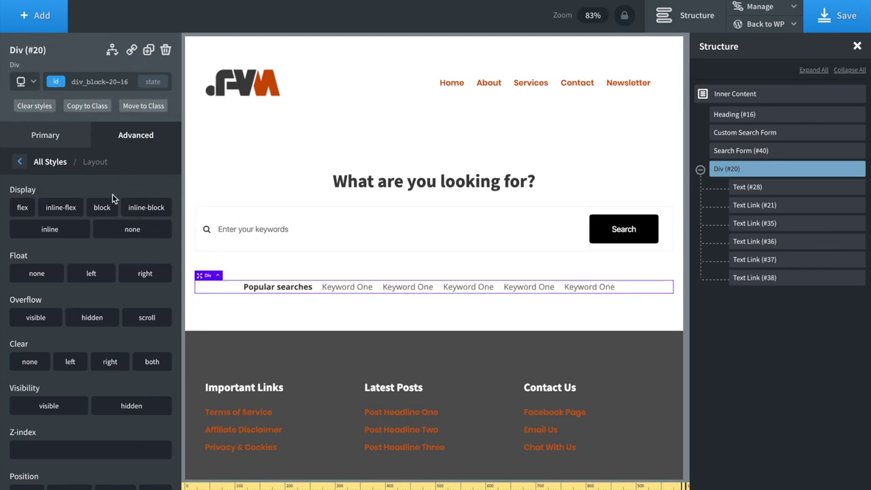
pyautogui.click(40, 162)
pyautogui.click(48, 211)
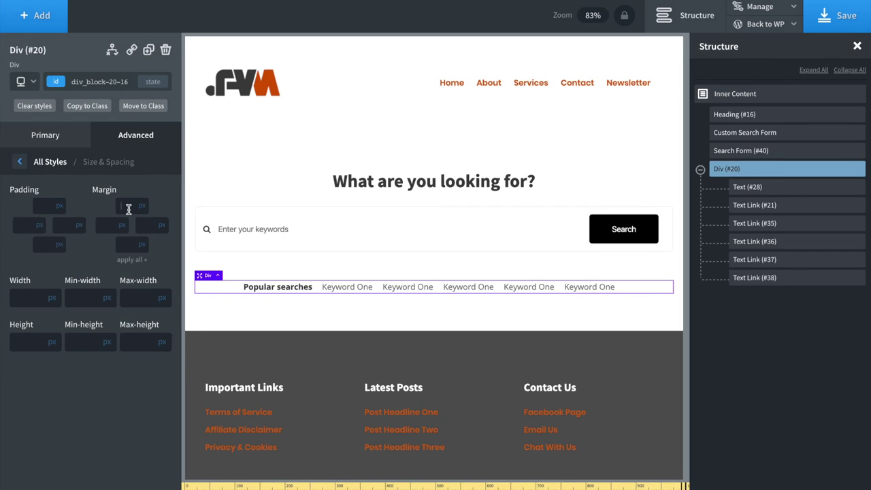
pyautogui.click(124, 206)
pyautogui.write('-15')
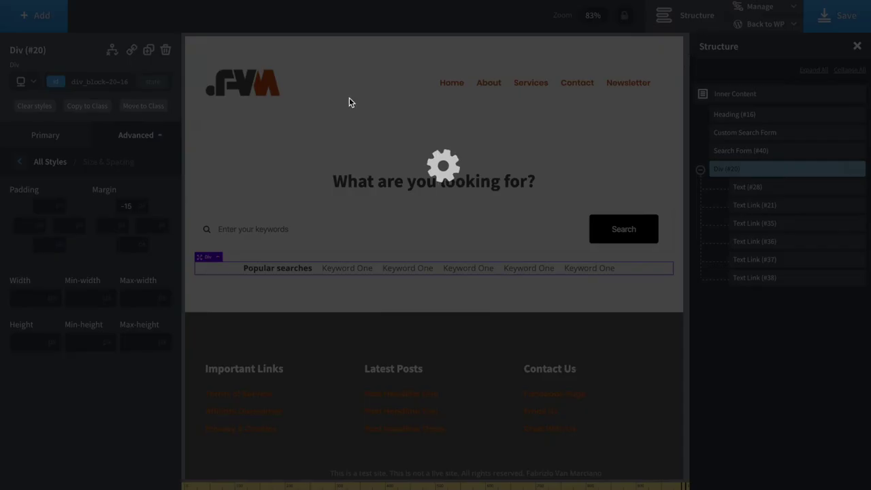
# Set the font size of the "Popular searches" text to 12 px for the Less than 768px breakpoint
pyautogui.click(20, 80)
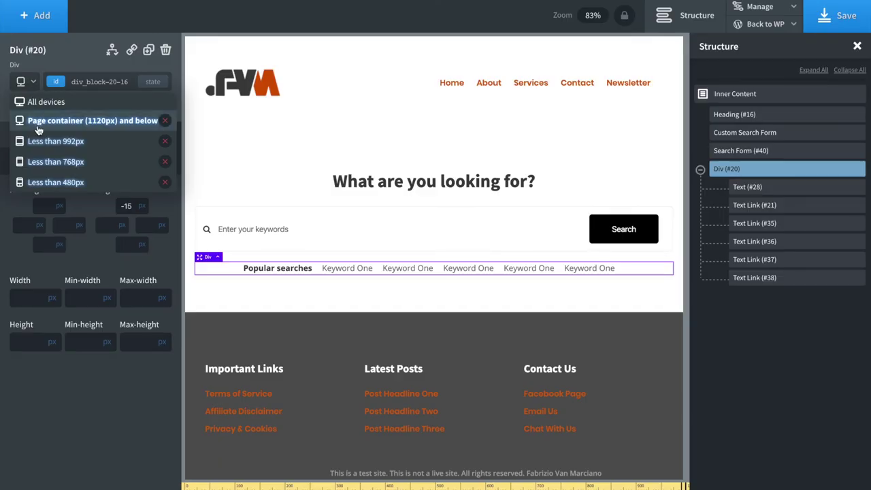
pyautogui.click(37, 122)
pyautogui.click(21, 81)
pyautogui.click(34, 139)
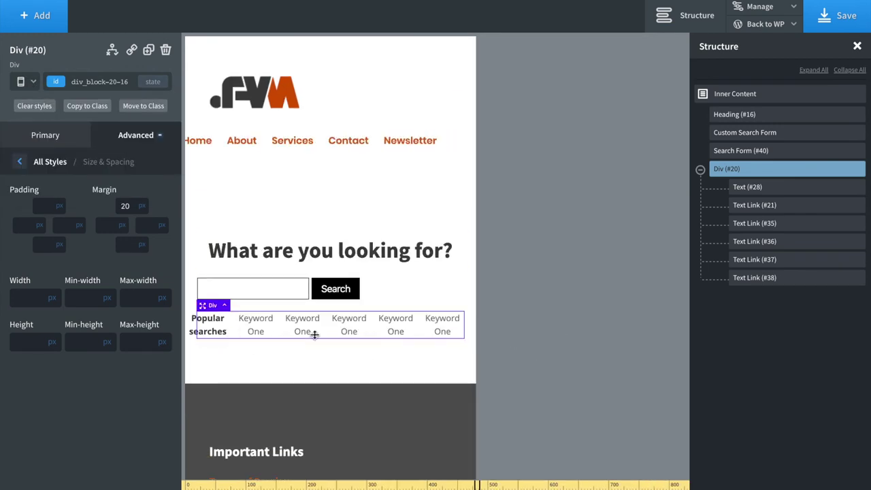
pyautogui.click(214, 332)
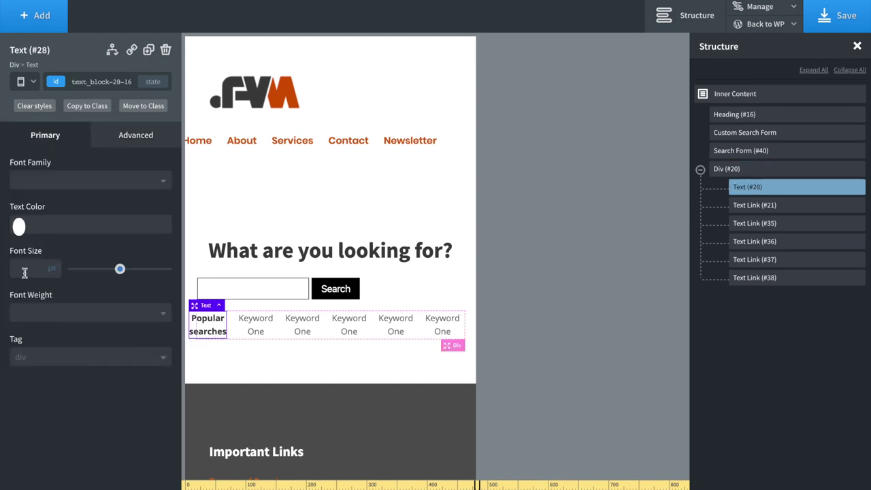
pyautogui.write('12')
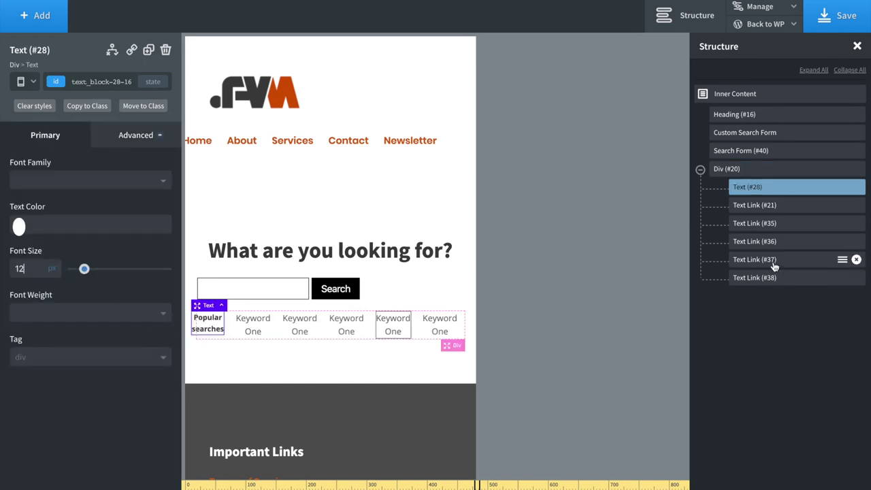
# Set the font size of the keyword links' popular-searches class to 12 px for the Less than 768px breakpoint, and save
pyautogui.click(243, 331)
pyautogui.click(20, 312)
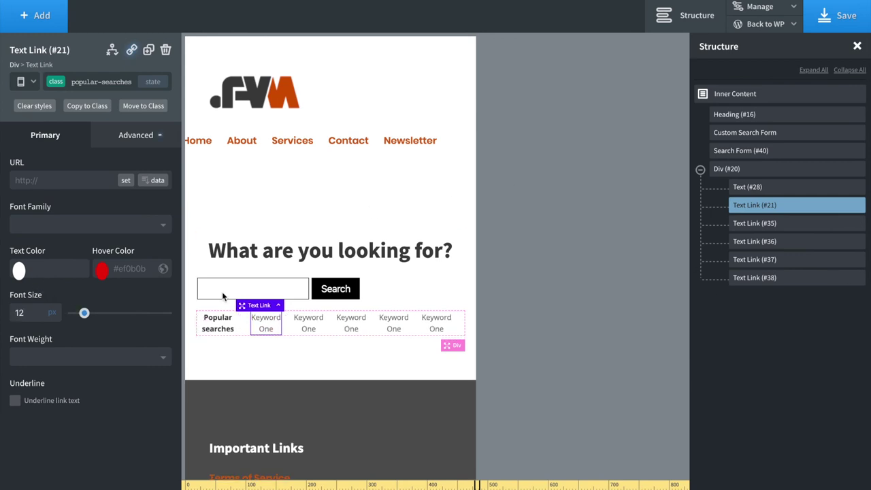
pyautogui.click(843, 12)
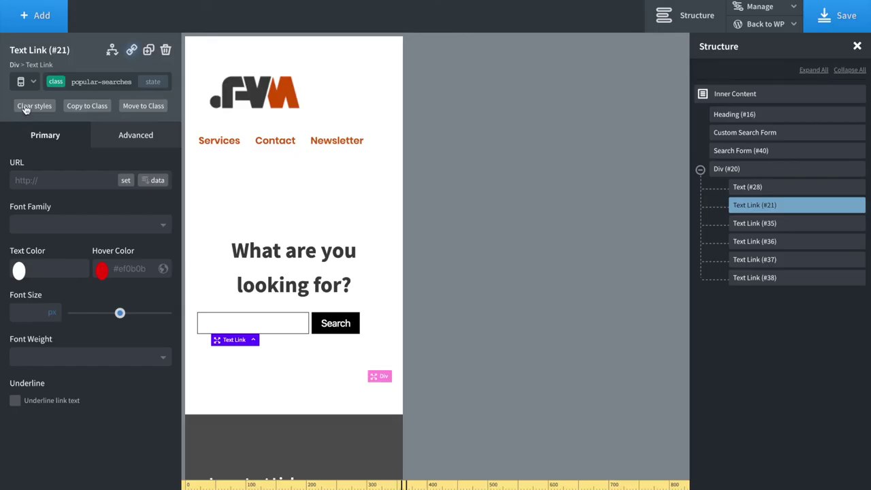
# Clear the top margin of the popular searches Div for All devices
pyautogui.click(32, 81)
pyautogui.click(34, 100)
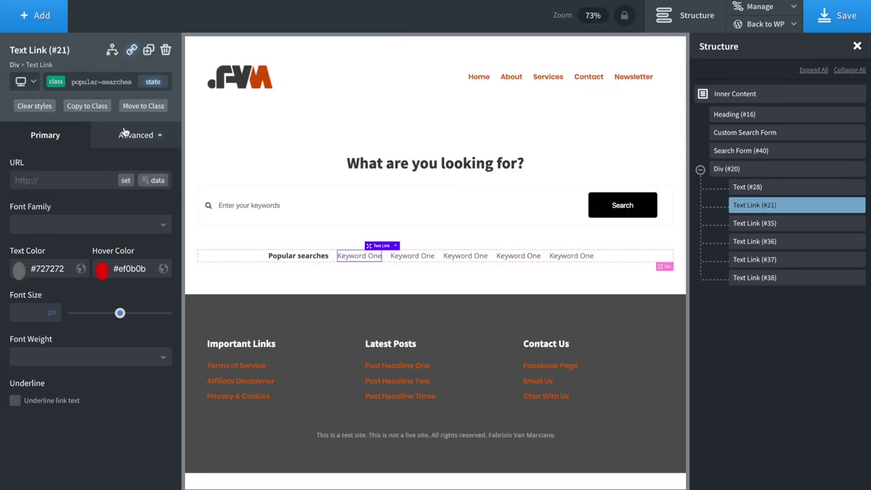
pyautogui.click(160, 138)
pyautogui.click(113, 200)
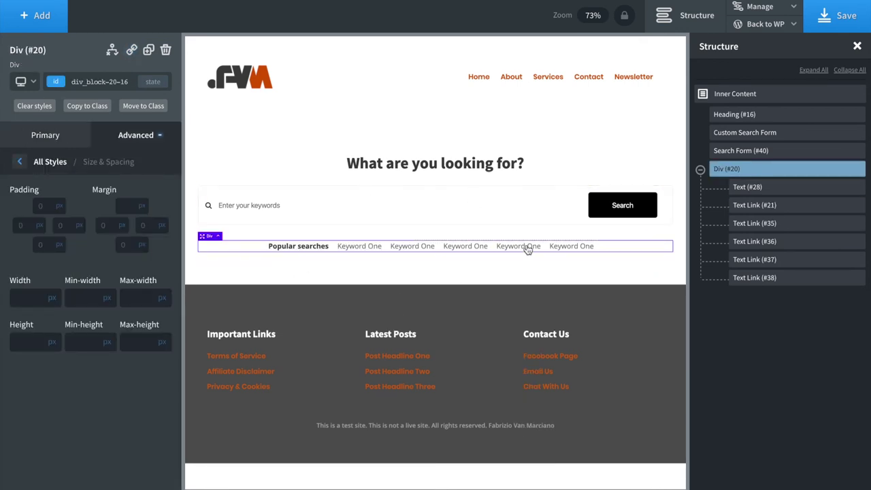
pyautogui.hotkey('ctrl', 'z')
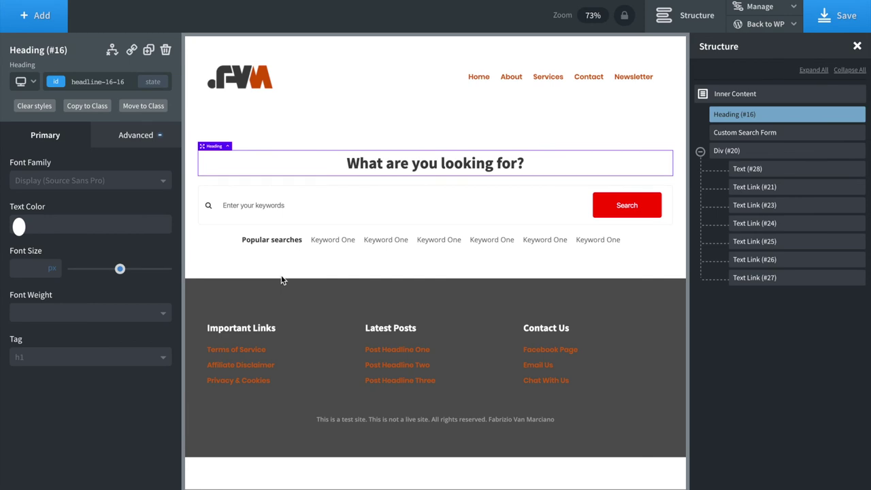
# Switch to the Oxy Class Act plugin page and read its description and listed benefits
pyautogui.click(361, 299)
pyautogui.click(333, 244)
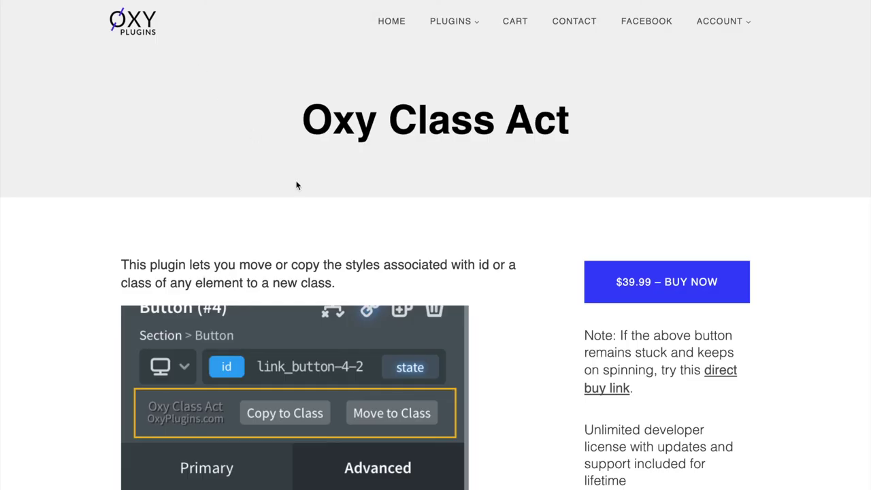
pyautogui.scroll(-1, 325, 215)
pyautogui.scroll(-1, 326, 216)
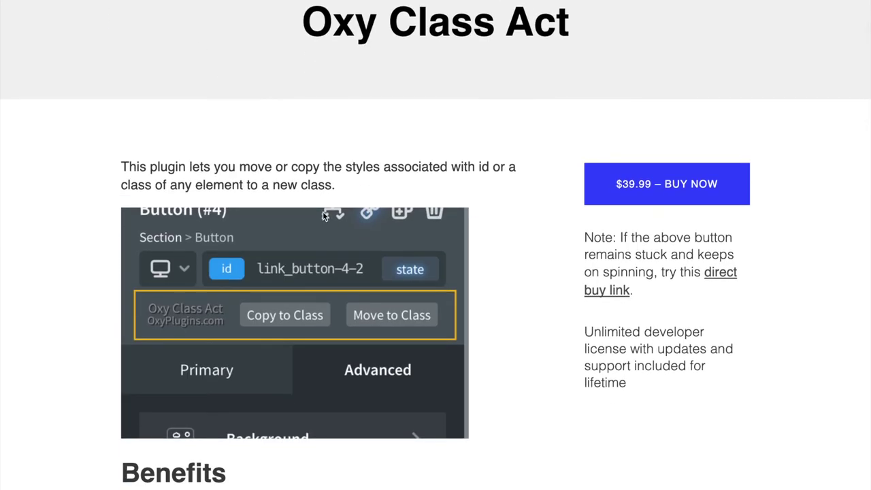
pyautogui.scroll(-2, 324, 216)
pyautogui.scroll(-1, 323, 214)
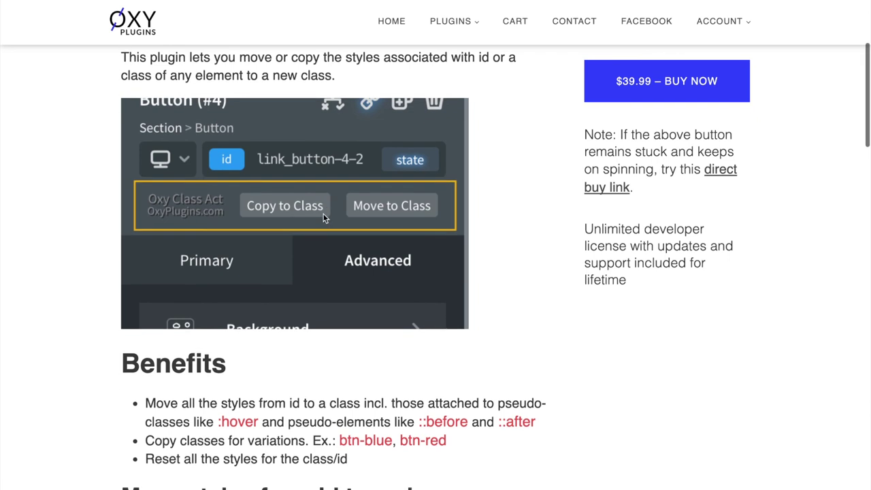
pyautogui.scroll(-1, 323, 218)
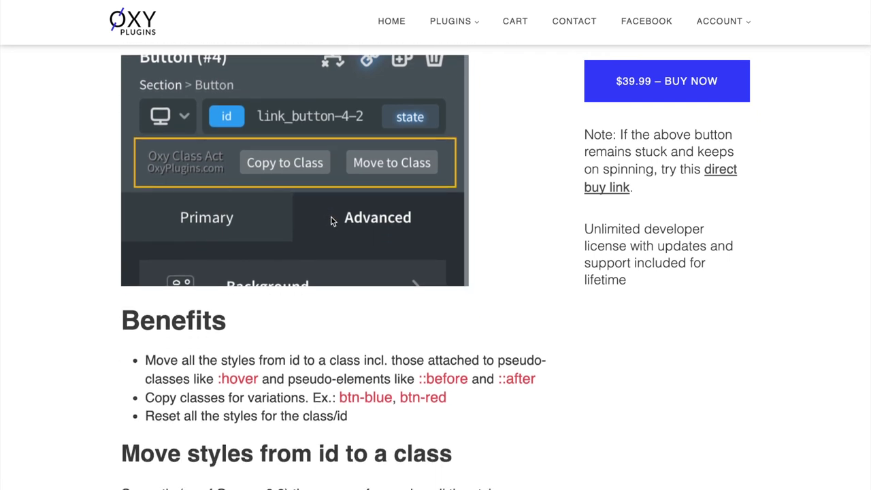
pyautogui.scroll(-1, 402, 318)
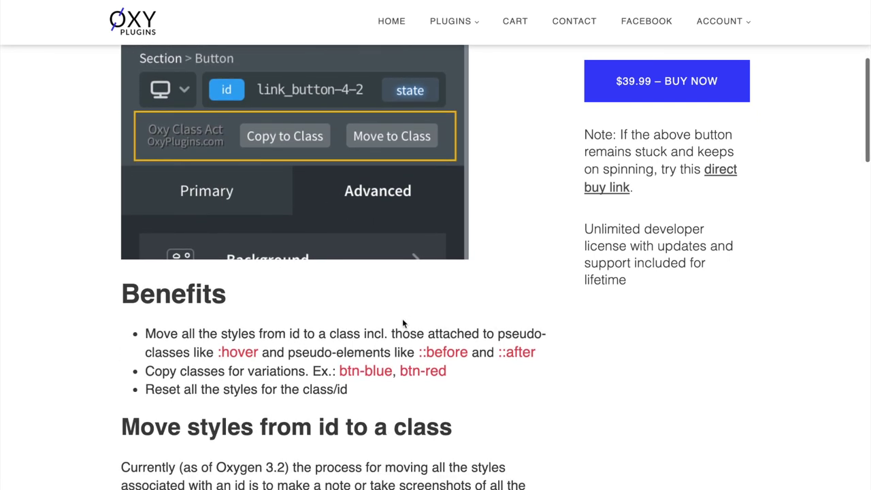
pyautogui.scroll(-1, 403, 330)
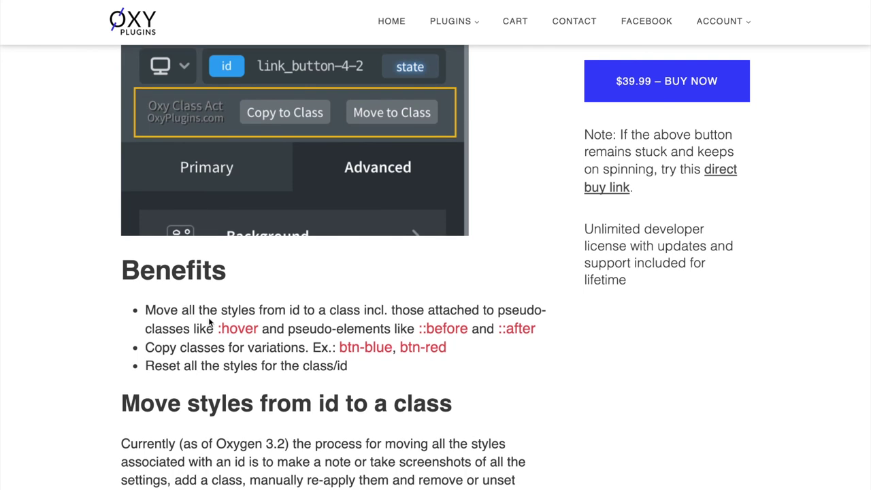
pyautogui.scroll(-1, 352, 331)
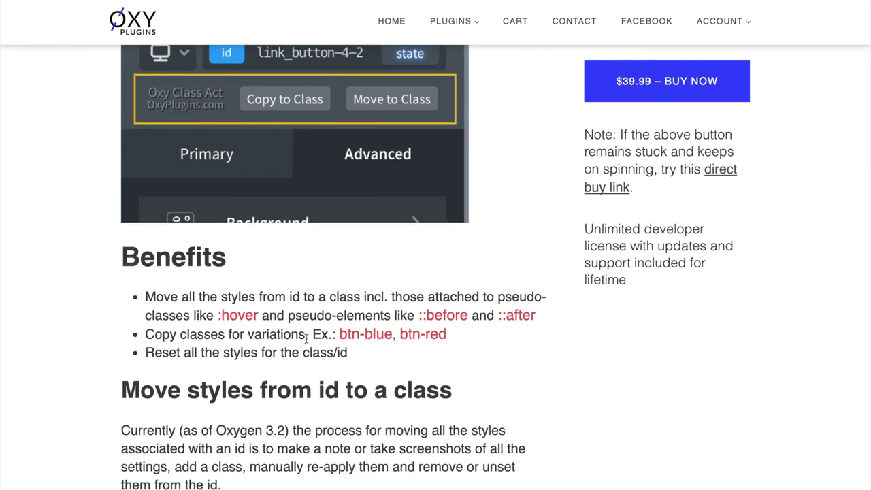
pyautogui.scroll(1, 373, 333)
pyautogui.moveTo(277, 368); pyautogui.dragTo(262, 403)
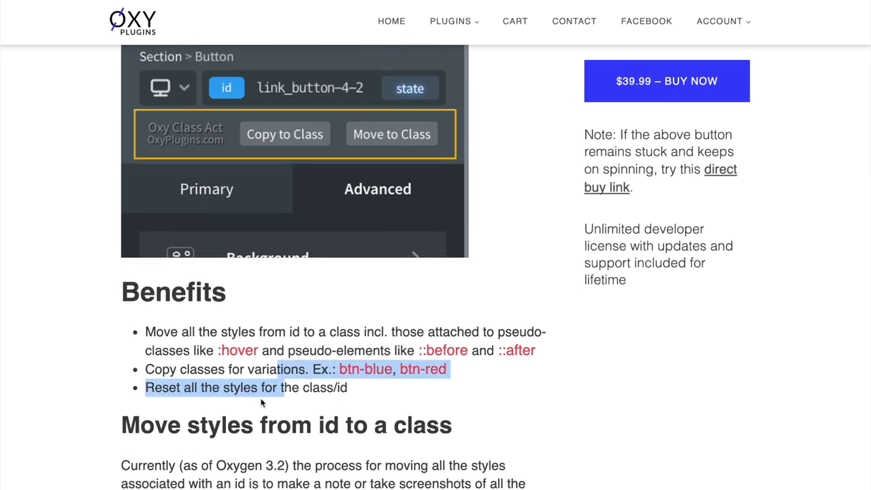
pyautogui.moveTo(198, 369); pyautogui.dragTo(310, 369)
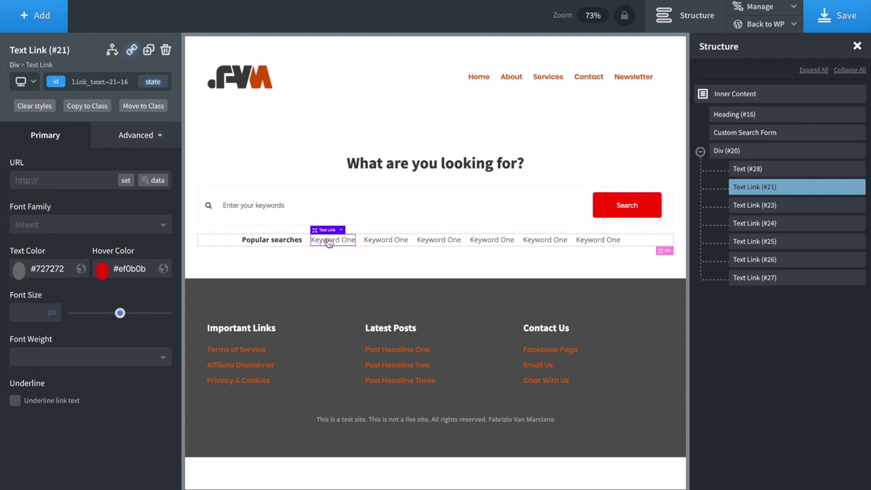
# Copy the first keyword link's styles to a new class named popular-searches
pyautogui.click(85, 107)
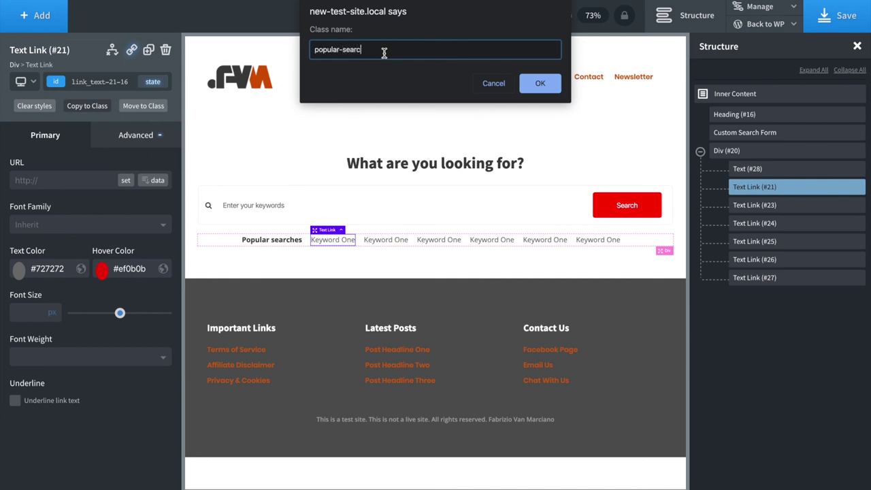
pyautogui.click(537, 83)
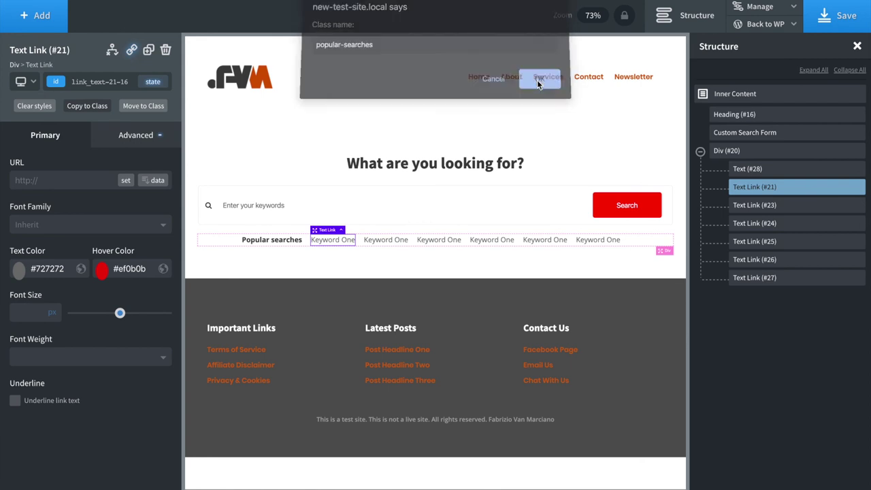
pyautogui.click(386, 240)
pyautogui.click(335, 245)
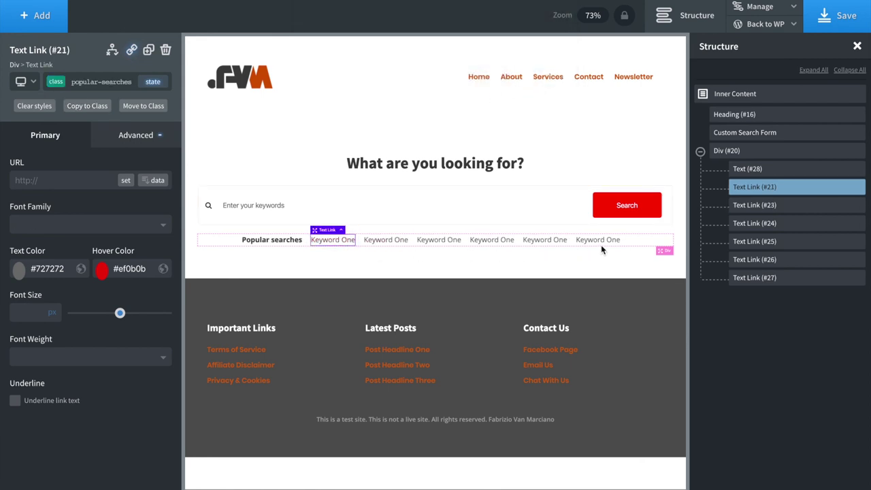
# Delete all the keyword links in the popular searches Div except the first one carrying the popular-searches class
pyautogui.click(386, 241)
pyautogui.click(834, 224)
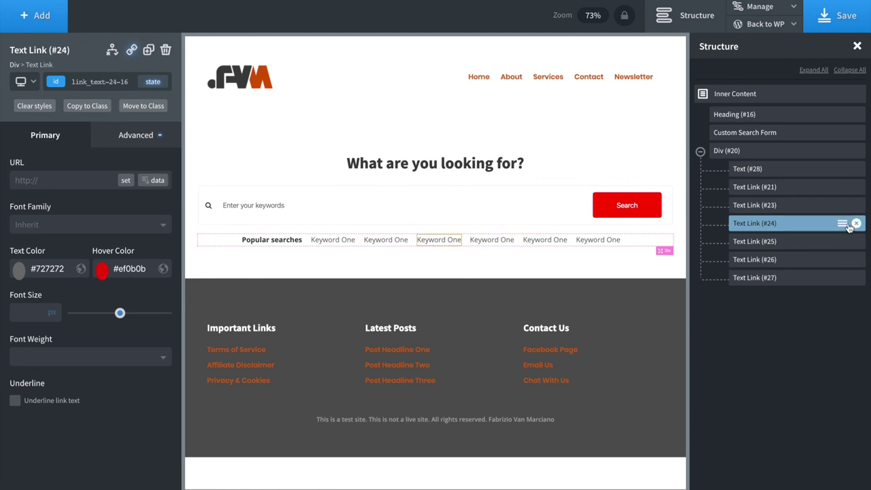
pyautogui.click(856, 224)
pyautogui.click(856, 224)
pyautogui.click(856, 224)
pyautogui.click(856, 224)
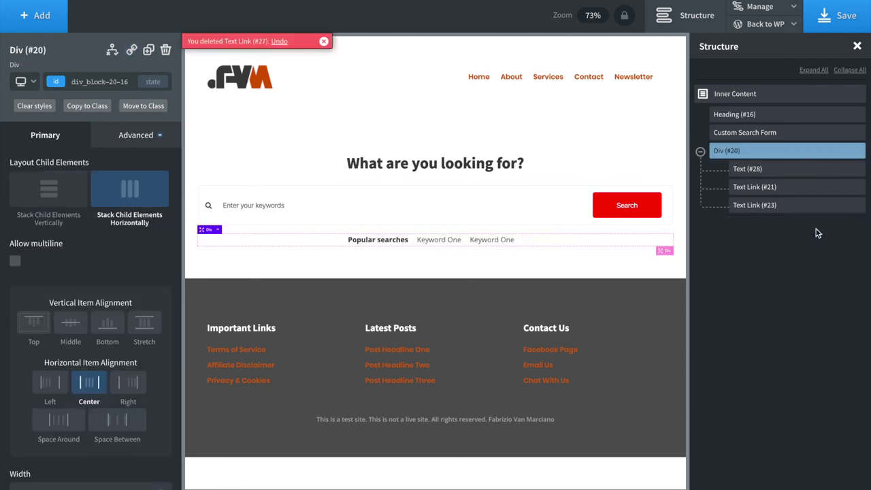
pyautogui.click(481, 242)
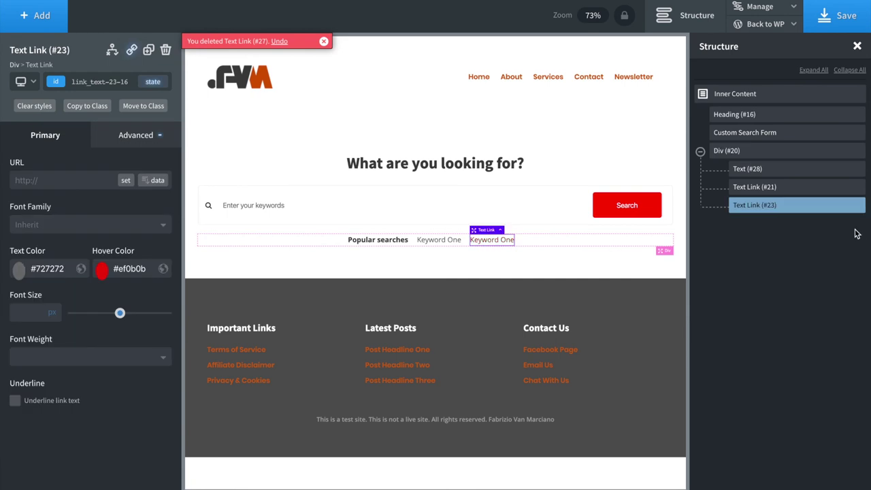
pyautogui.click(856, 205)
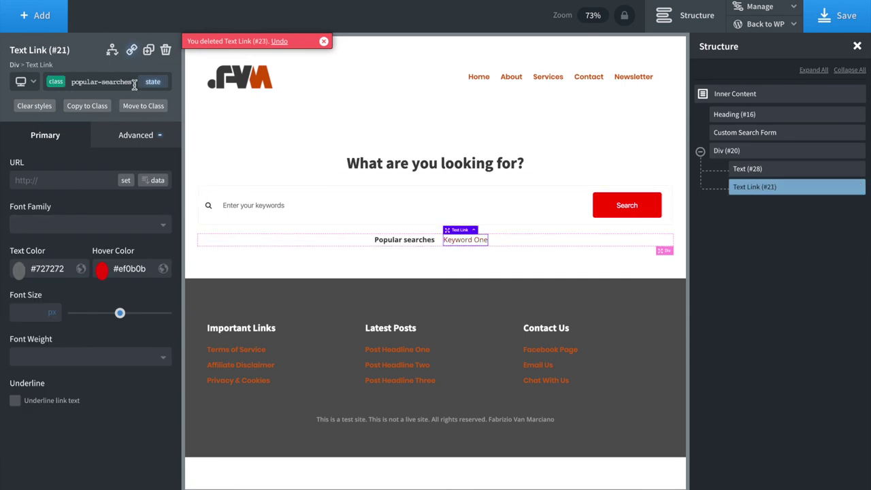
# Duplicate the remaining popular-searches keyword link four times and save the page
pyautogui.hotkey('ctrl', 'd')
pyautogui.hotkey('ctrl', 'd')
pyautogui.hotkey('ctrl', 'd')
pyautogui.hotkey('ctrl', 'd')
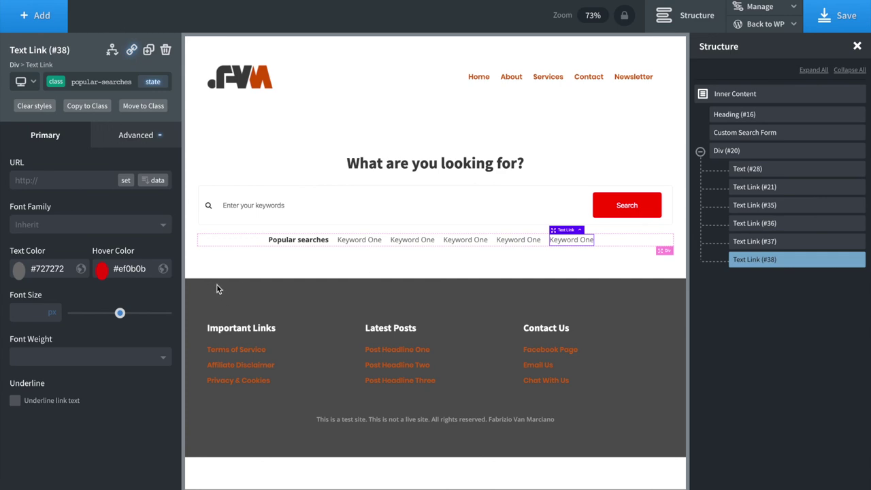
pyautogui.click(843, 15)
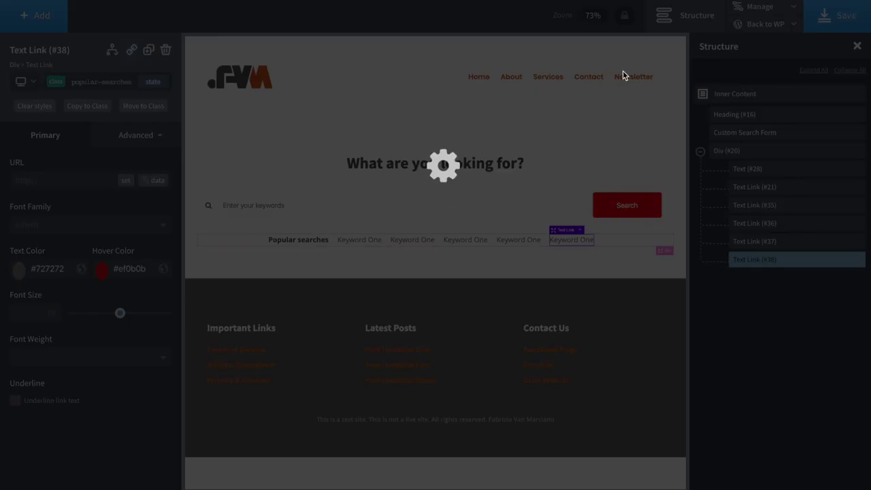